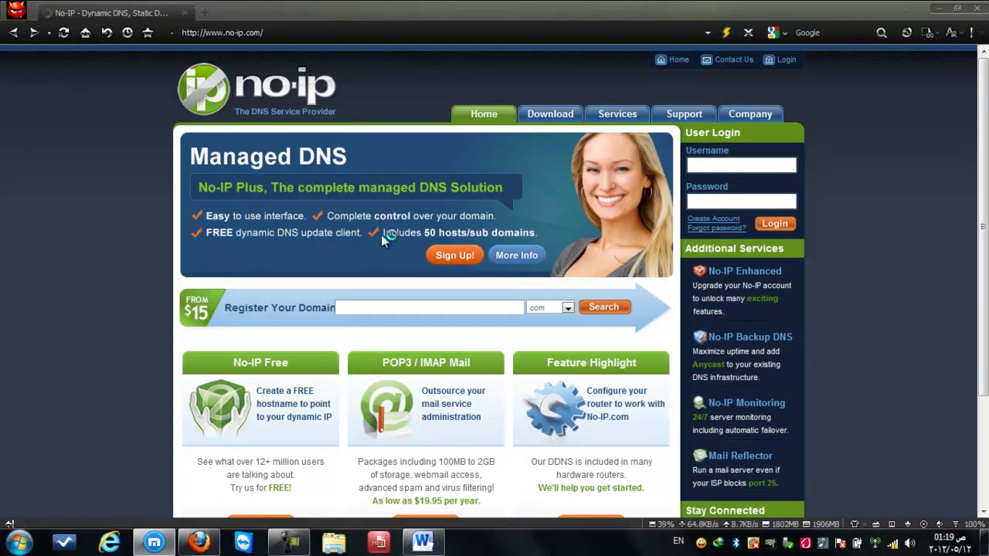
Start a new No-IP account and choose the Free DNS sign-up plan
drag(983, 82, 965, 188)
scroll(964, 188, up, 5)
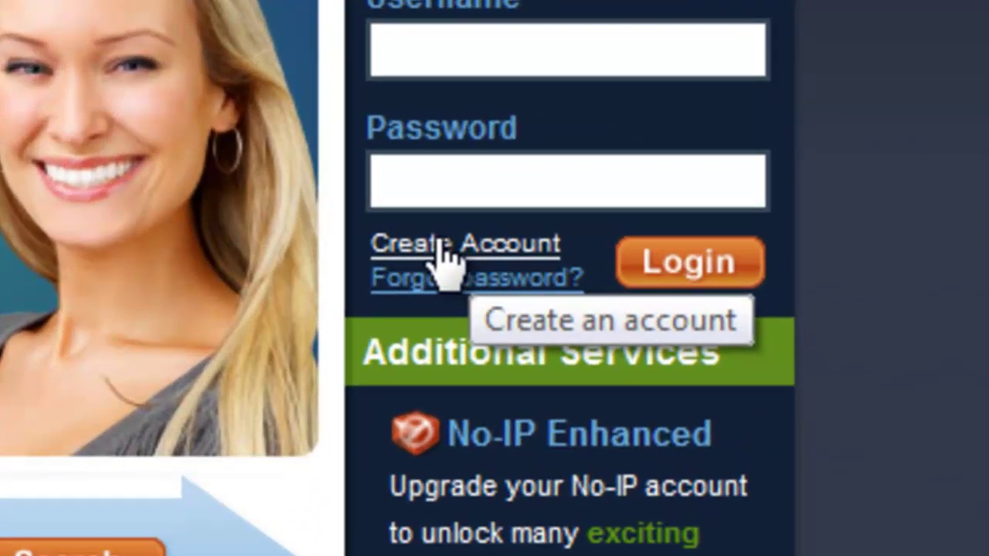
click(430, 243)
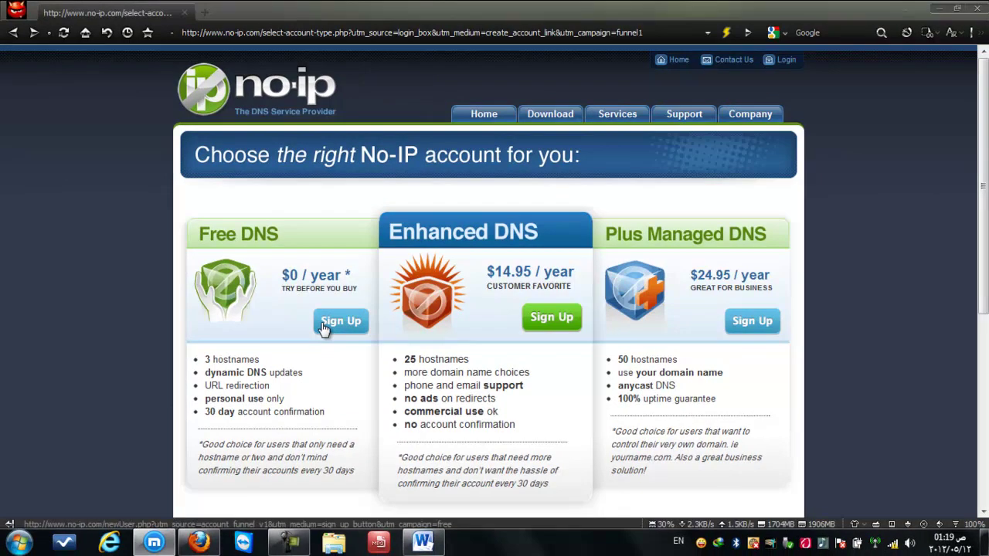
click(324, 328)
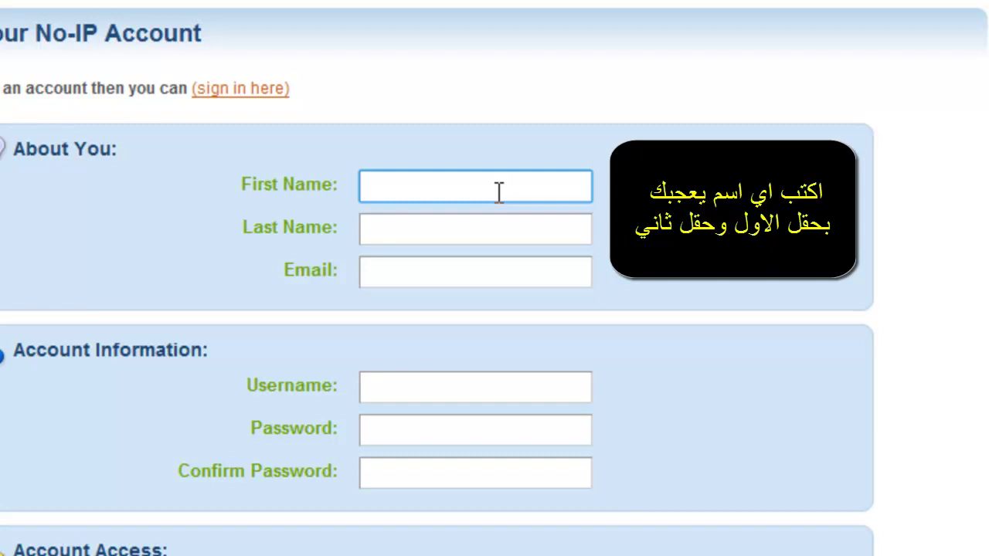
Enter the first and last name on the sign-up form, then bring up Yahoo! Messenger
text(hack)
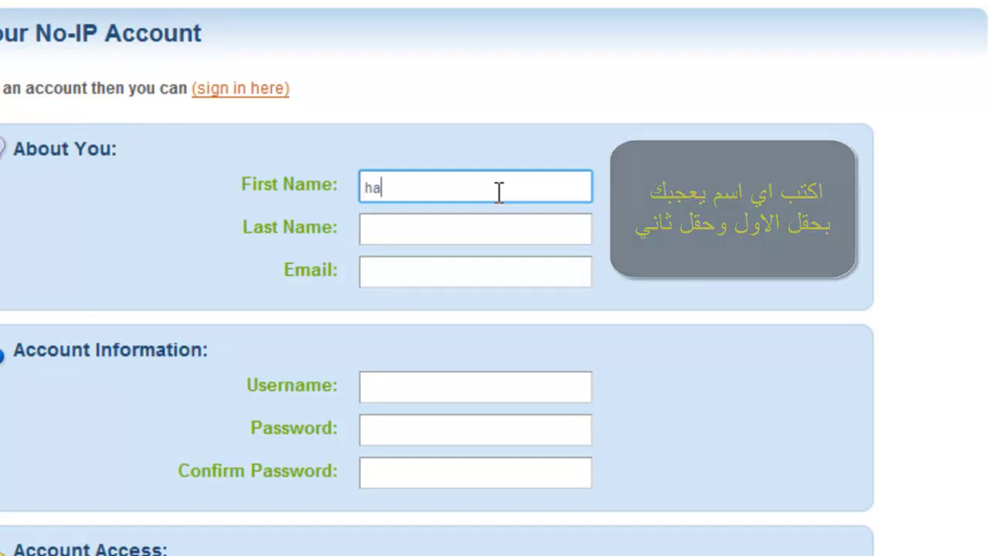
click(445, 241)
text(iraq)
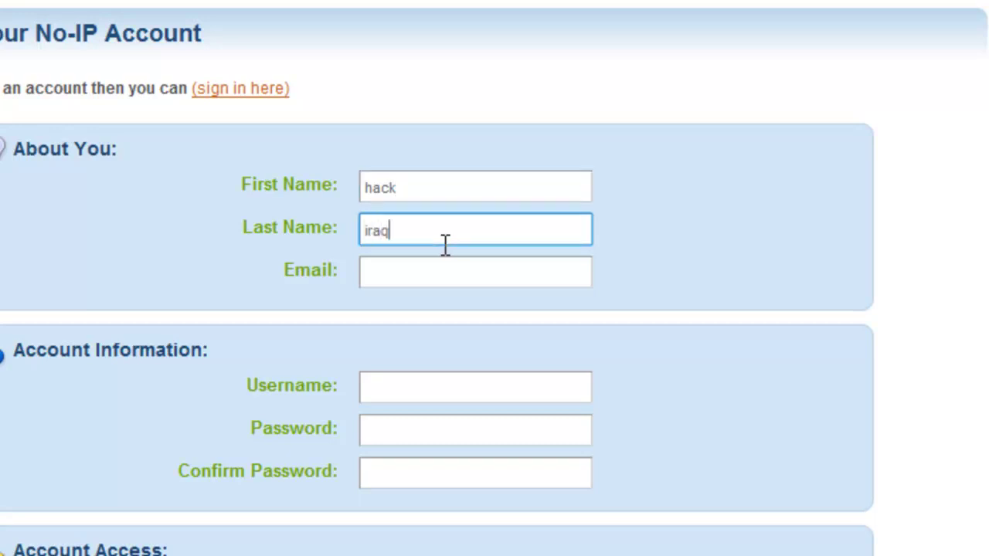
click(434, 286)
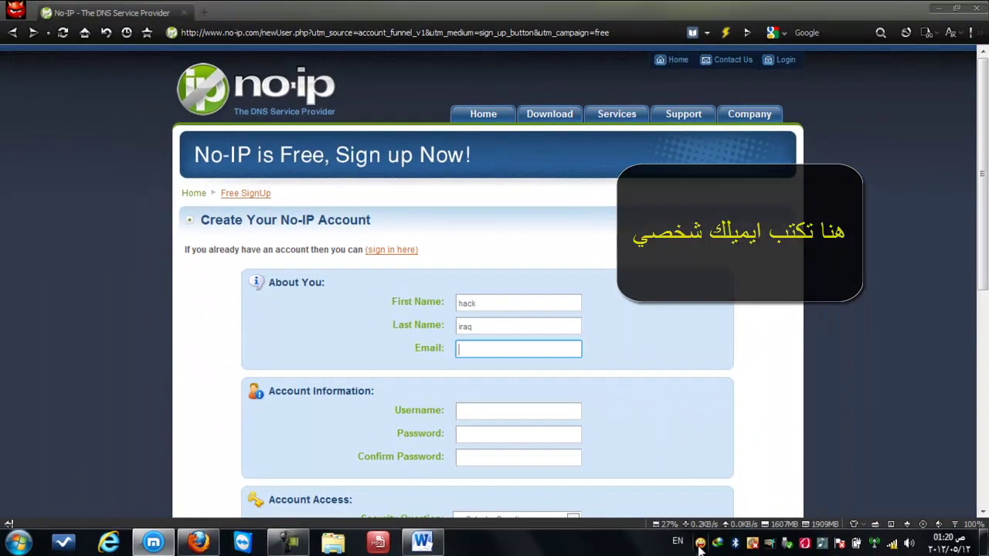
click(699, 545)
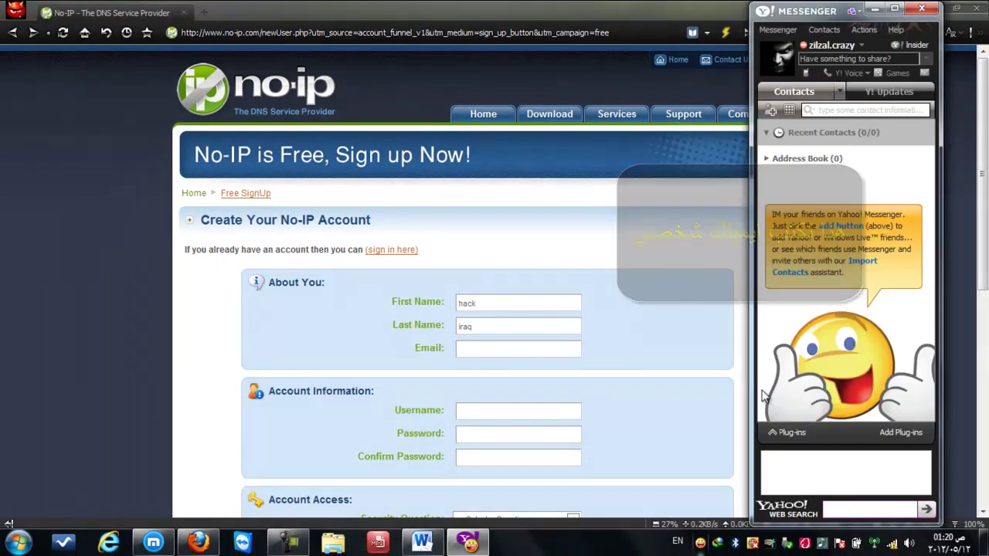
Copy your Yahoo ID from Messenger's My Contact Details, then close Messenger
click(795, 31)
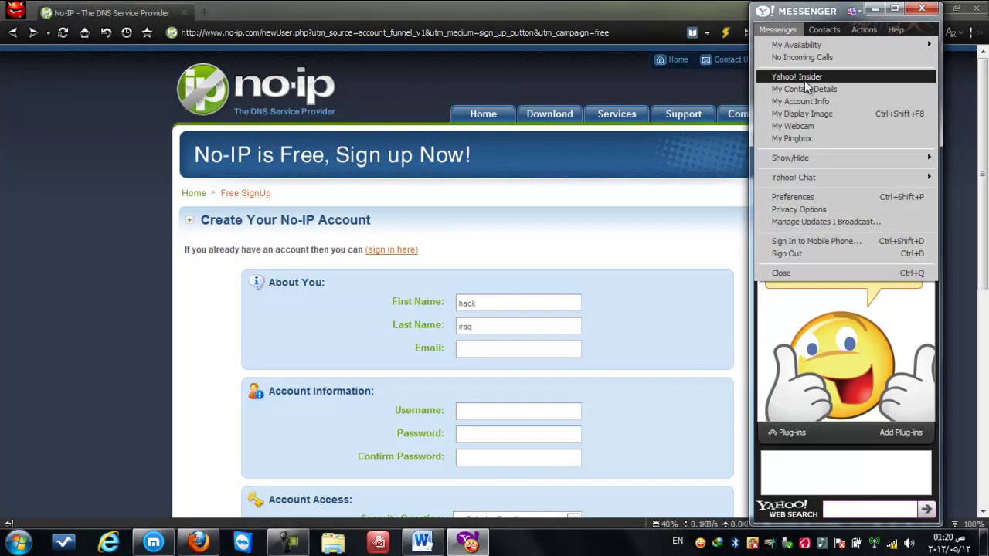
click(806, 88)
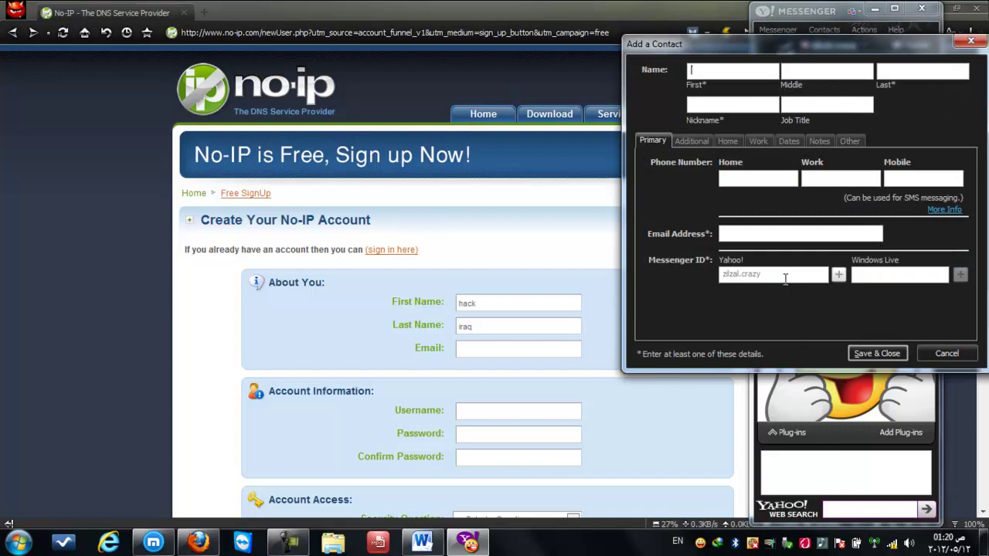
drag(772, 276, 672, 279)
key(ctrl+c)
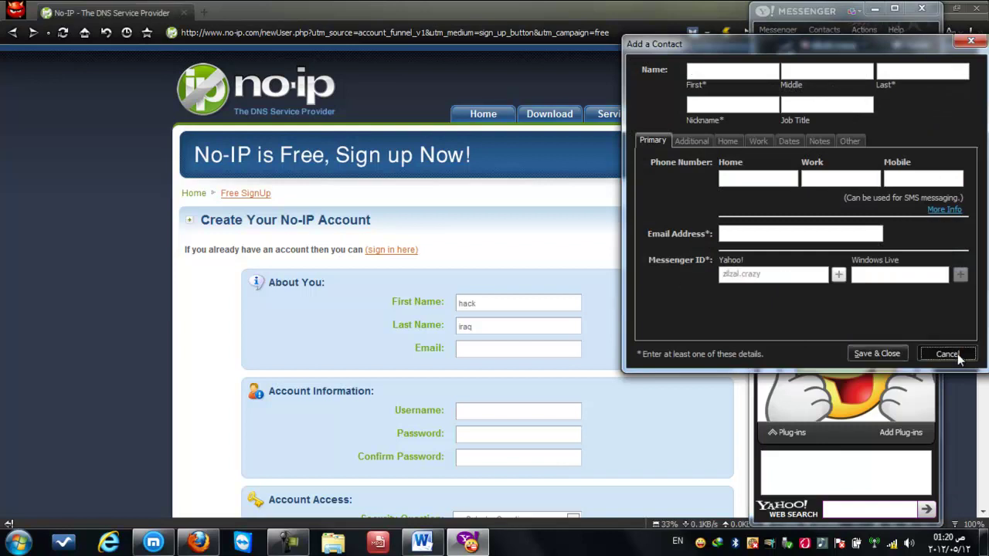
click(946, 353)
click(921, 9)
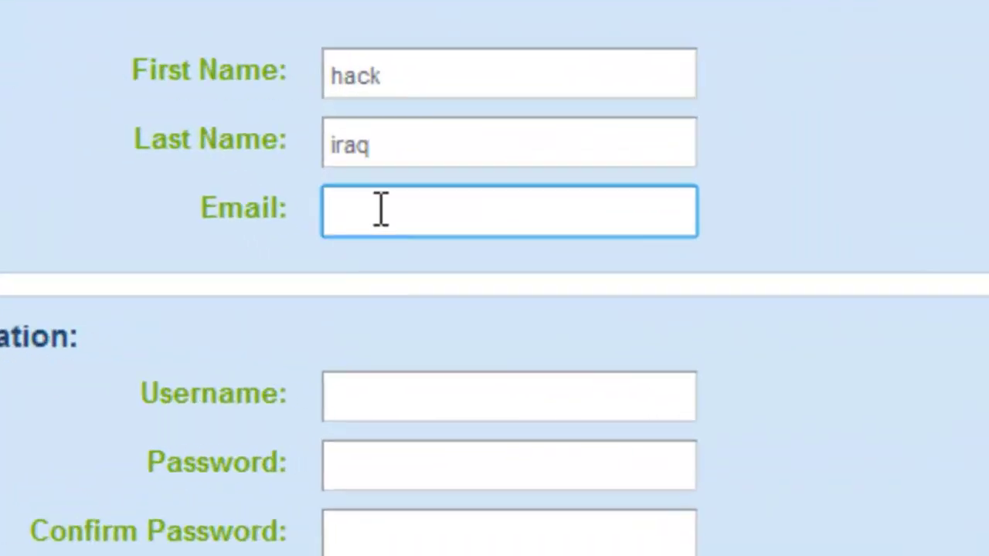
key(ctrl+v)
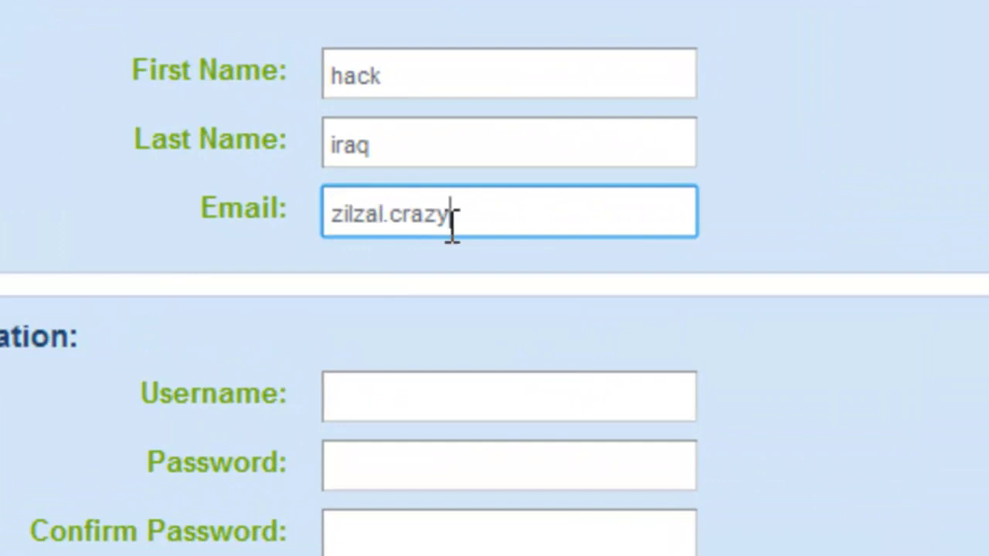
text(@yah)
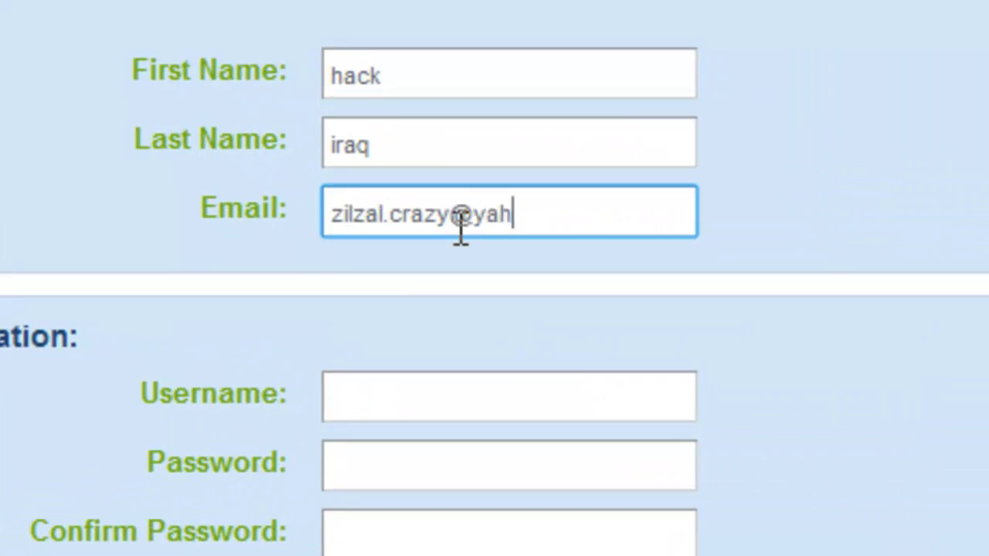
text(oo.com)
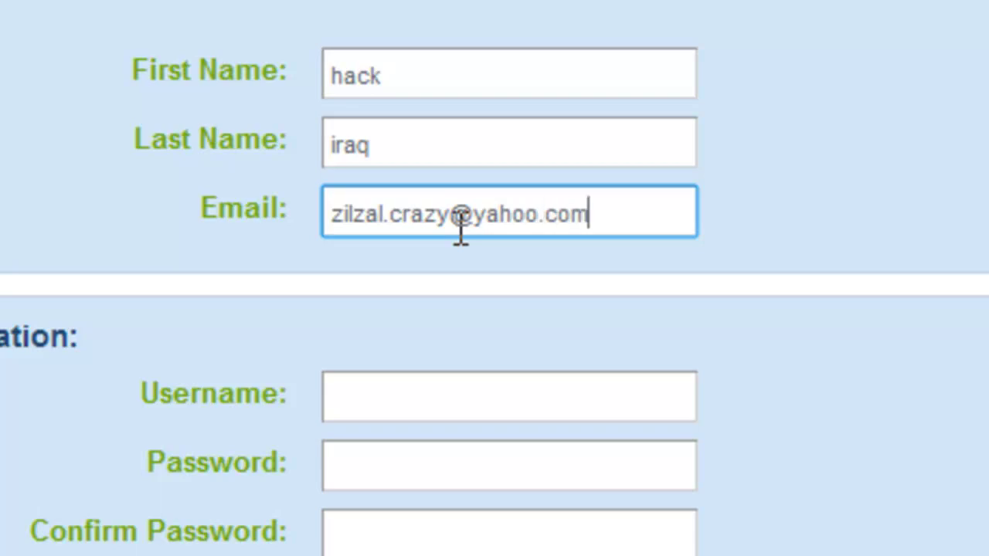
click(409, 405)
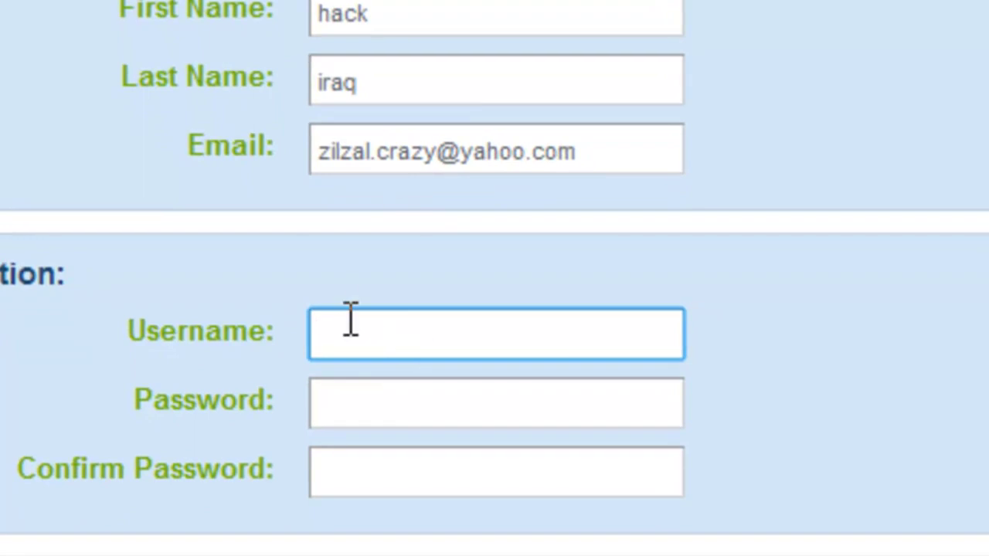
Type the account password and confirm it
click(465, 391)
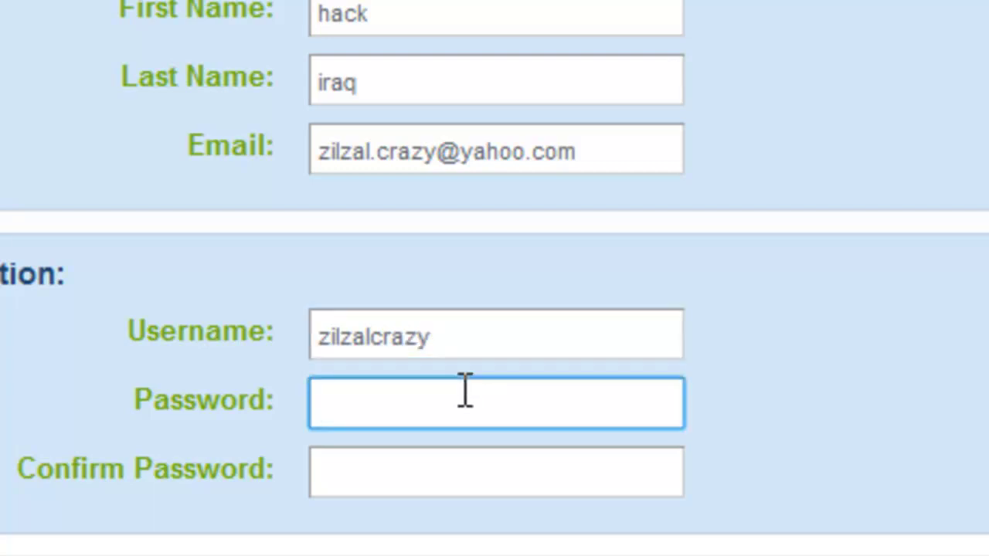
text(•••••••)
click(497, 480)
text(•••••••)
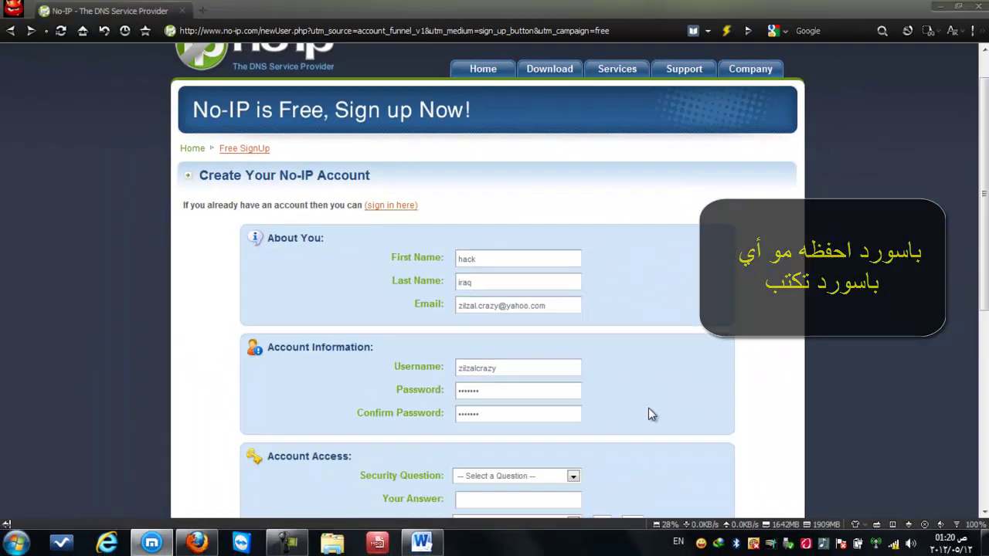
scroll(804, 553, down, 3)
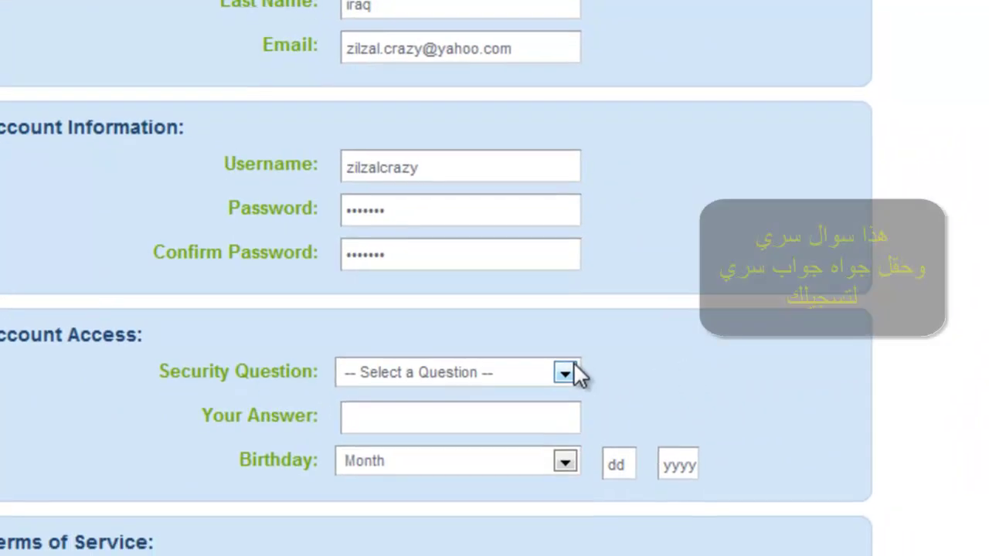
Choose the father's middle name security question and paste its answer
click(570, 389)
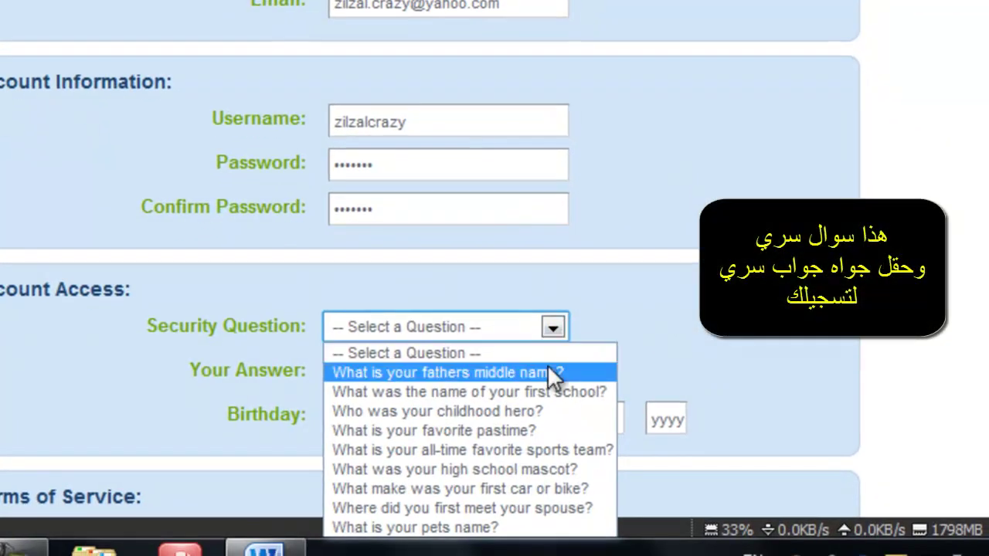
click(550, 371)
click(489, 368)
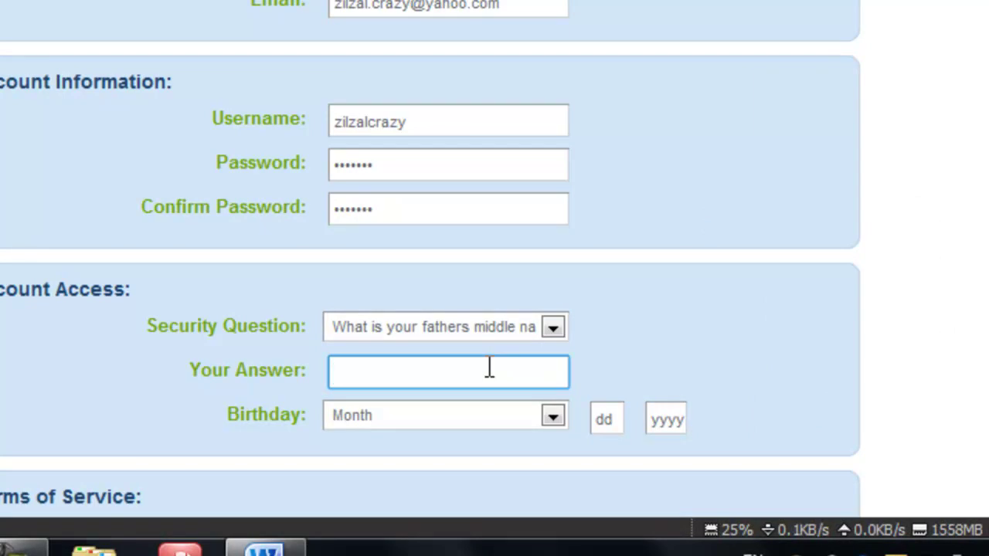
key(ctrl+v)
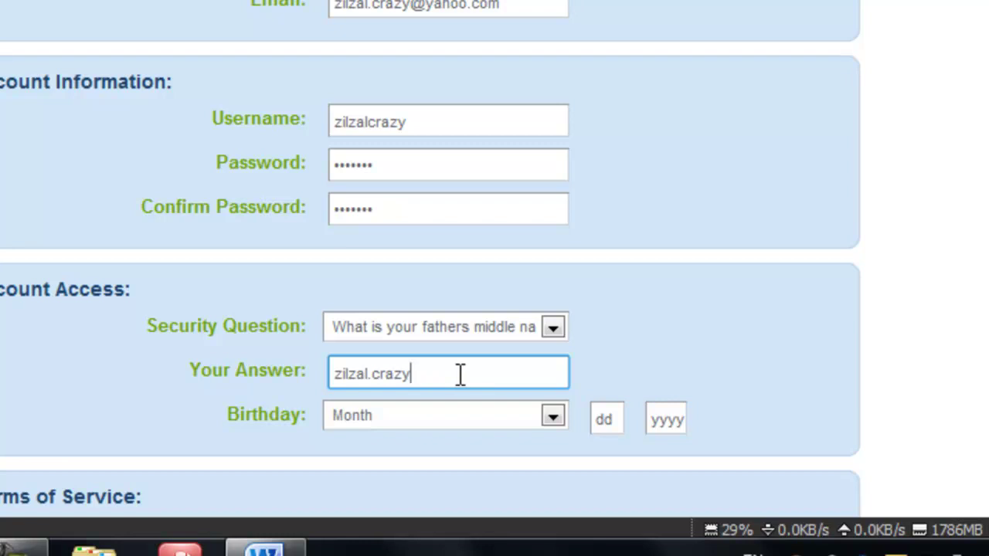
click(552, 415)
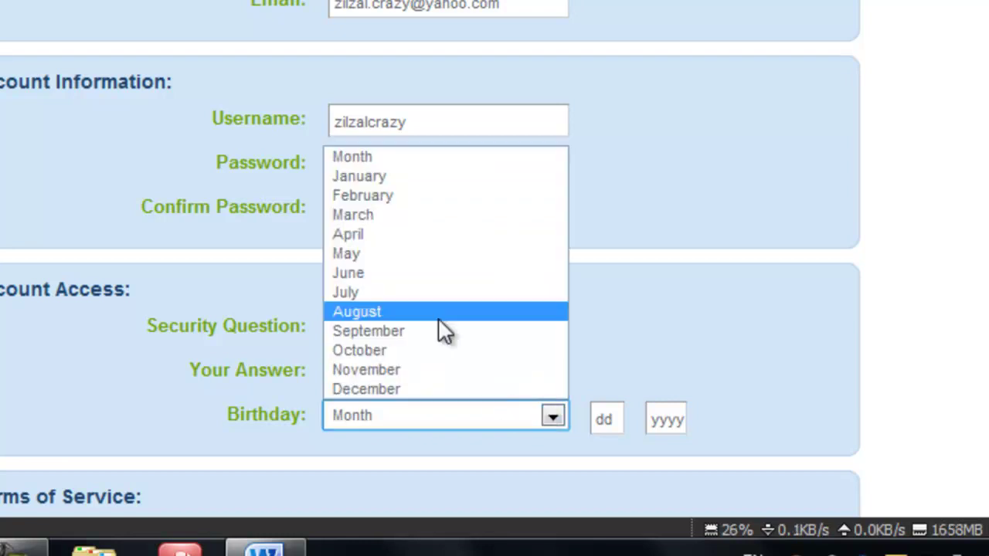
click(389, 290)
click(618, 418)
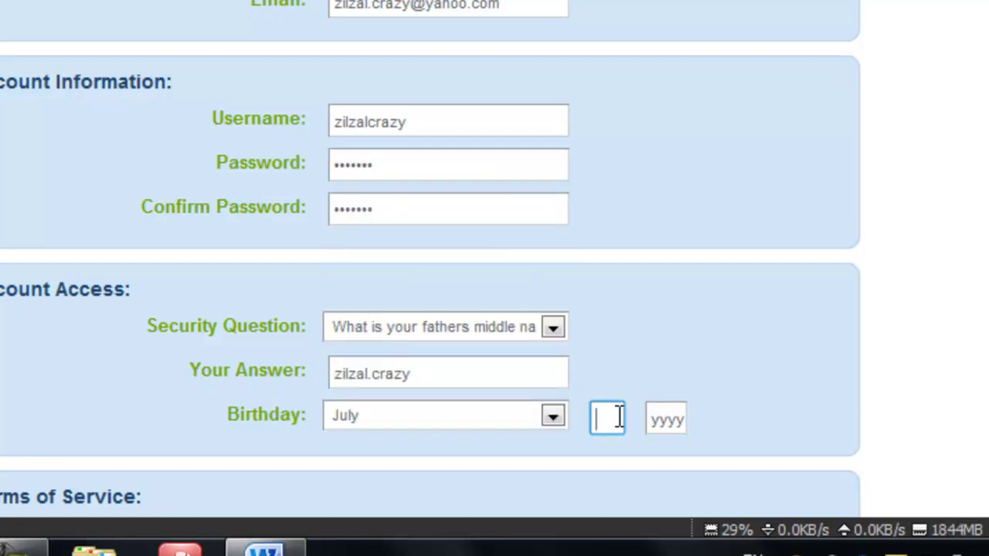
text(22)
click(653, 419)
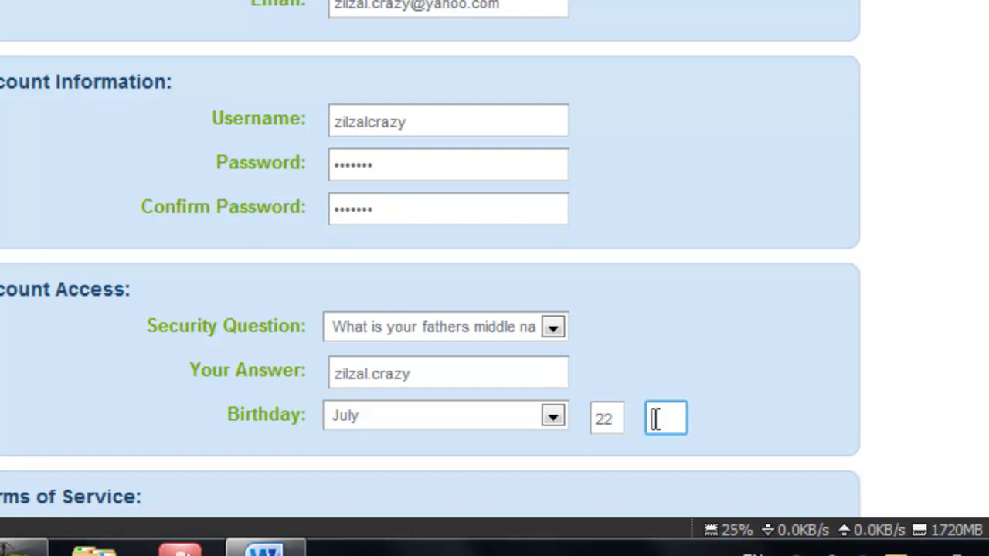
text(1983)
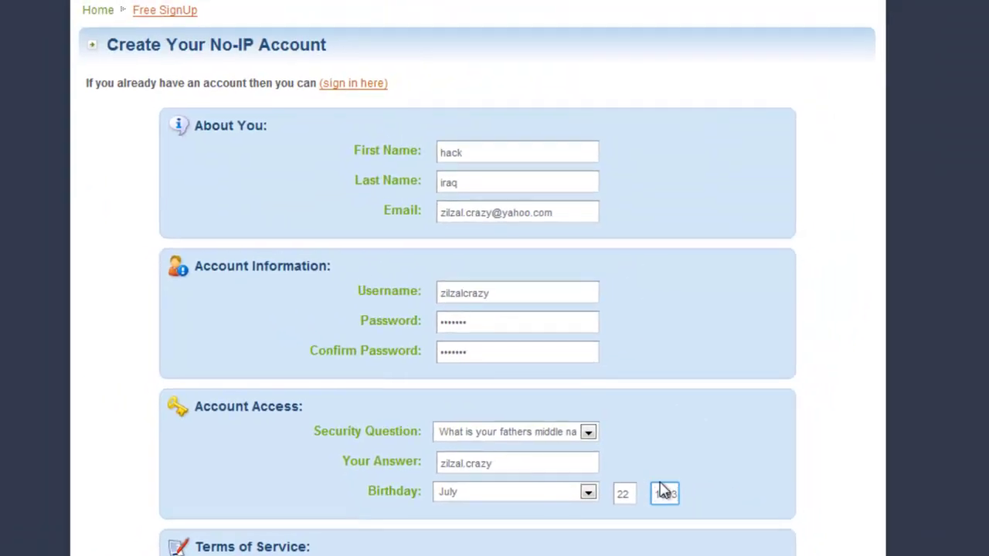
click(744, 400)
scroll(746, 398, down, 5)
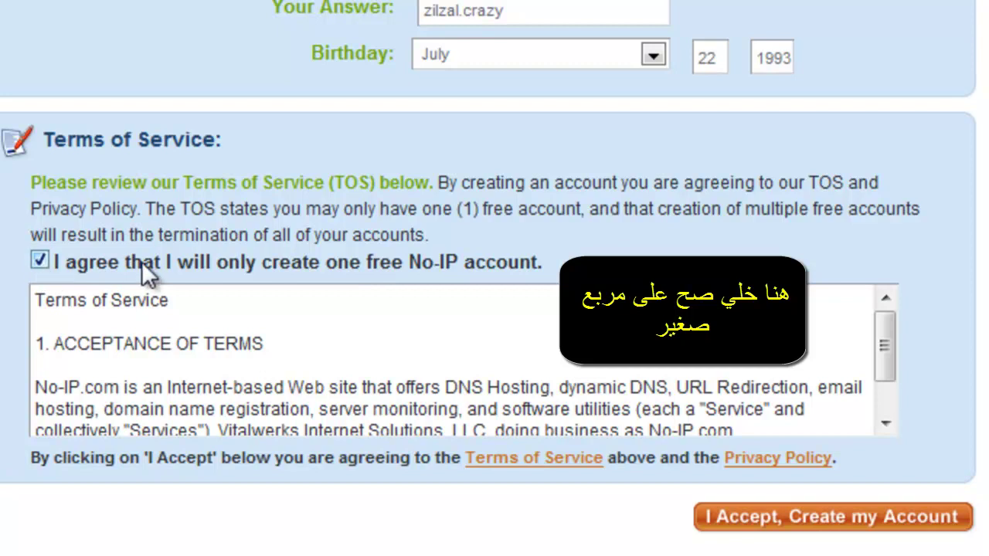
Tick the terms-of-service agreement and submit 'I Accept, Create my Account'
drag(545, 263, 73, 263)
click(71, 262)
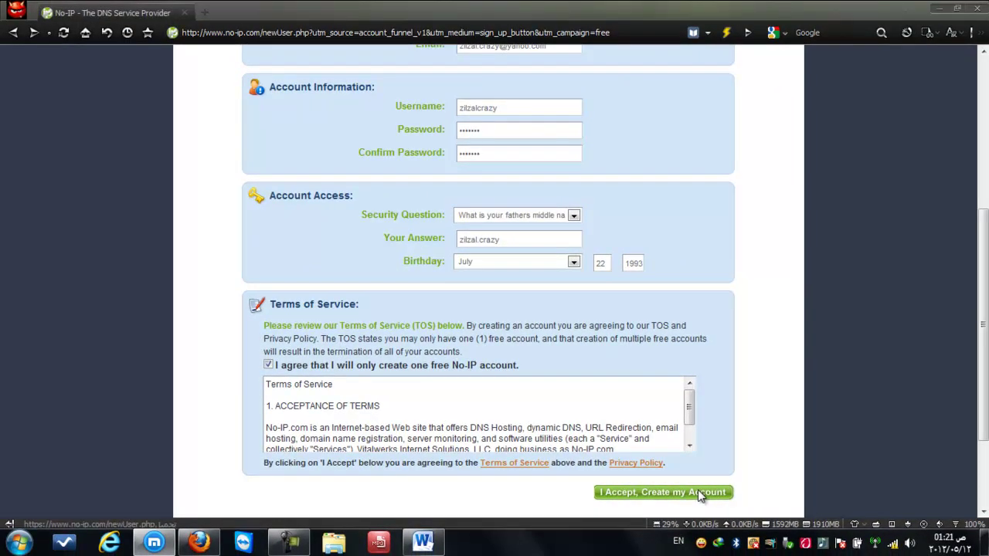
click(699, 493)
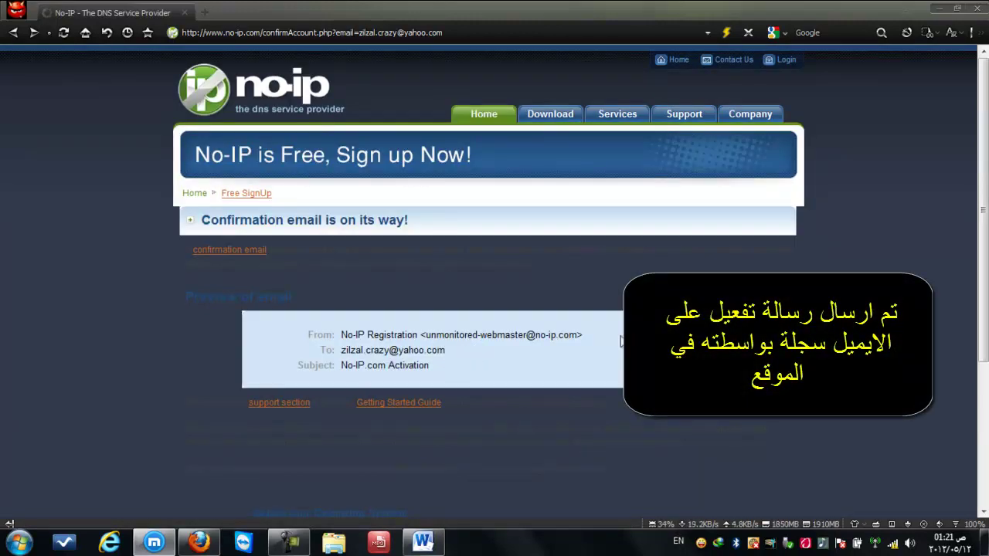
Check the confirmation email's sender and recipient lines, then minimize the browser
drag(616, 337, 425, 337)
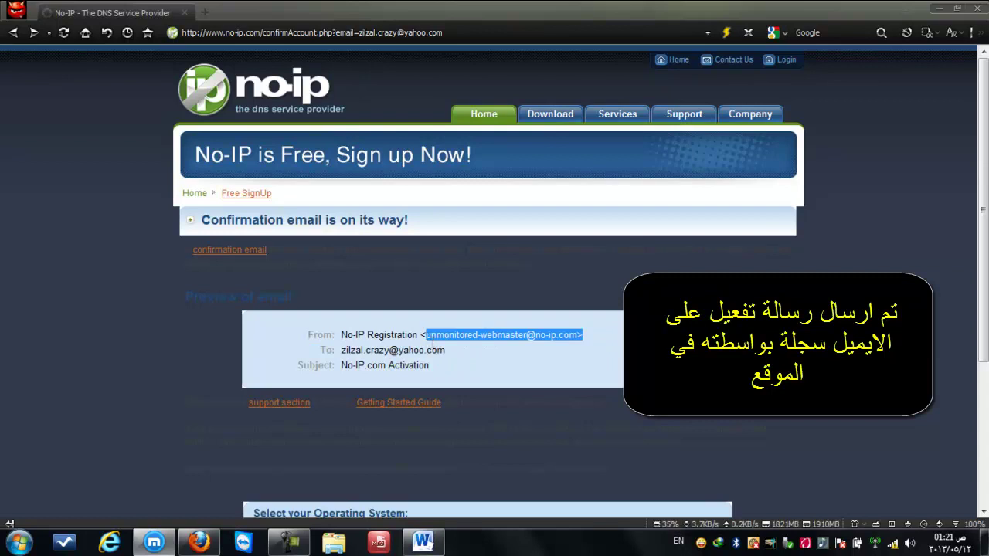
click(453, 345)
triple_click(454, 350)
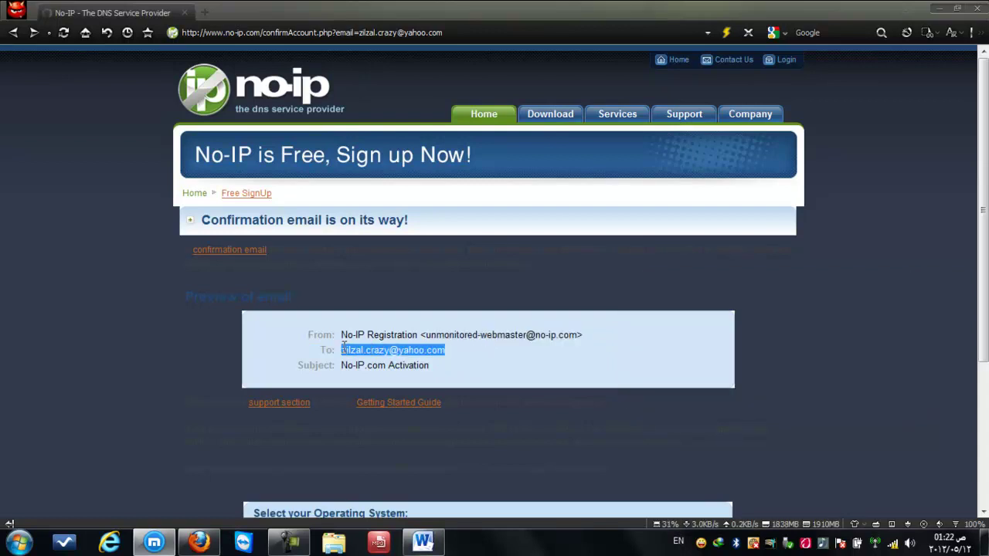
click(468, 352)
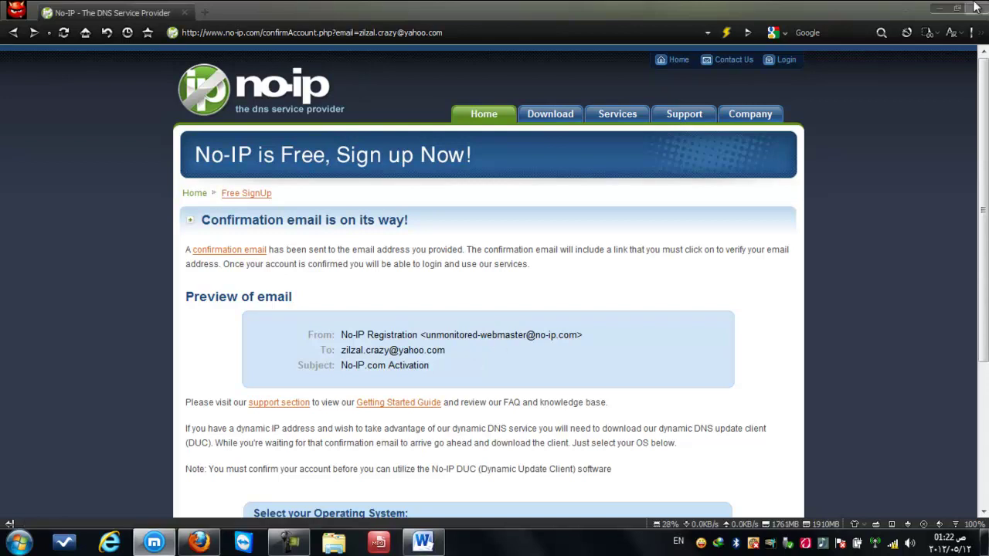
click(940, 9)
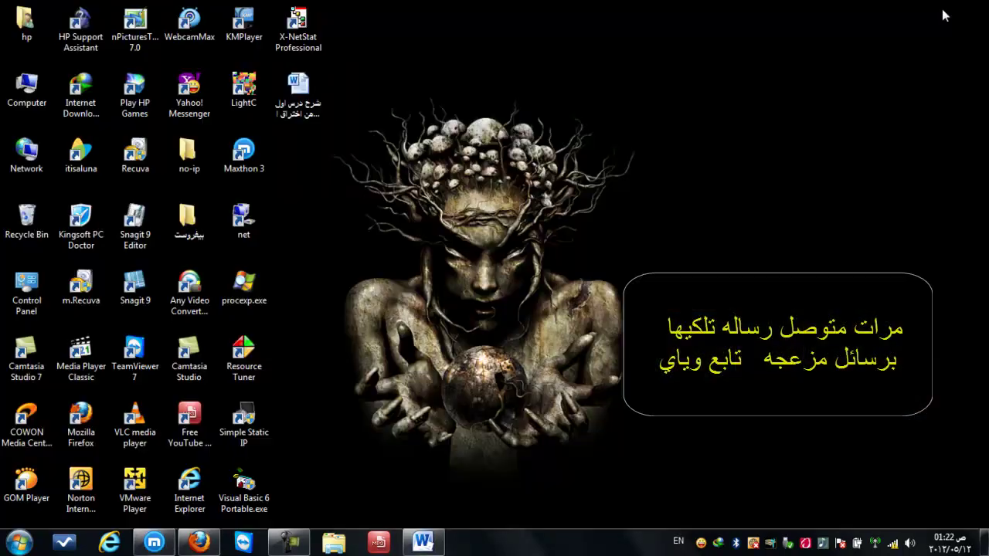
Refresh the desktop, then open Yahoo! Mail from the Messenger window
right_click(701, 151)
click(734, 226)
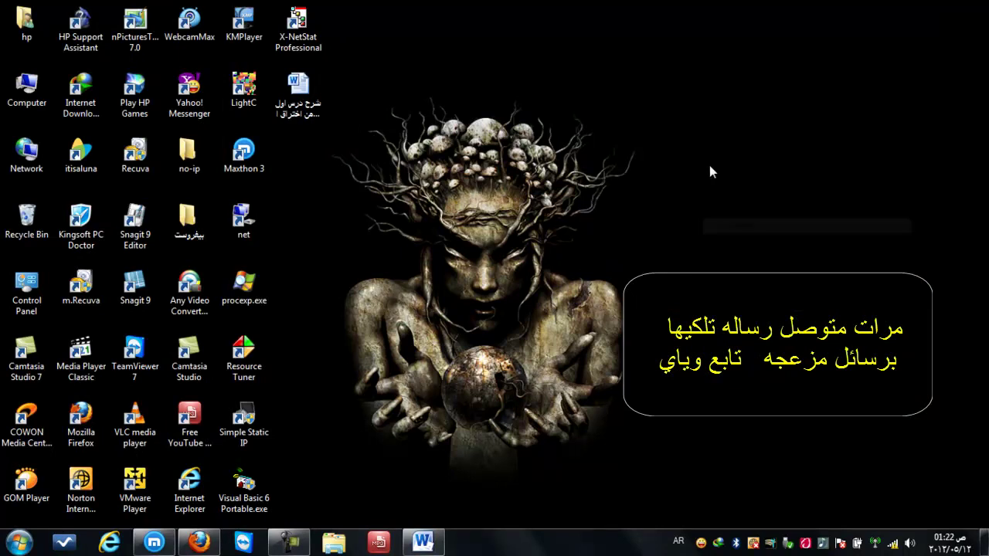
right_click(710, 165)
click(730, 239)
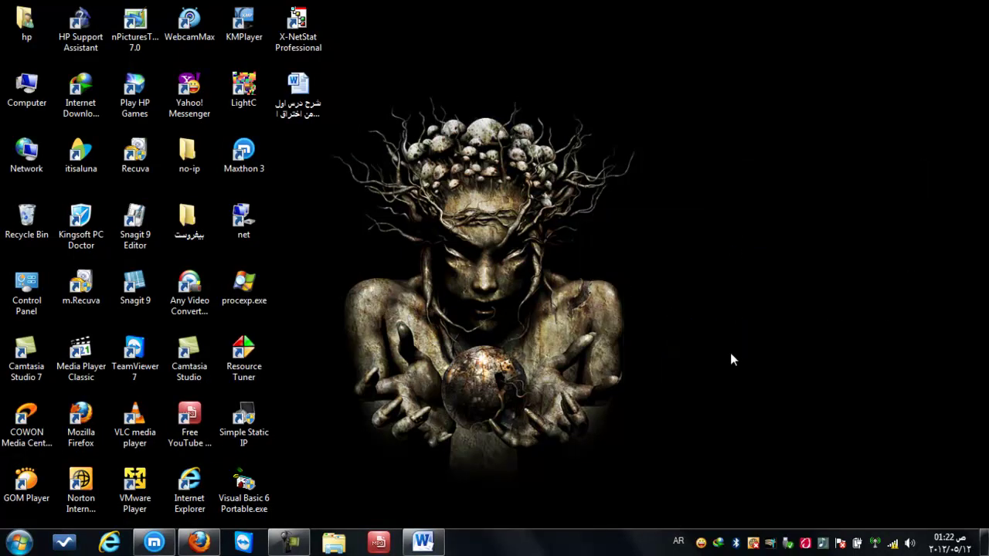
double_click(708, 542)
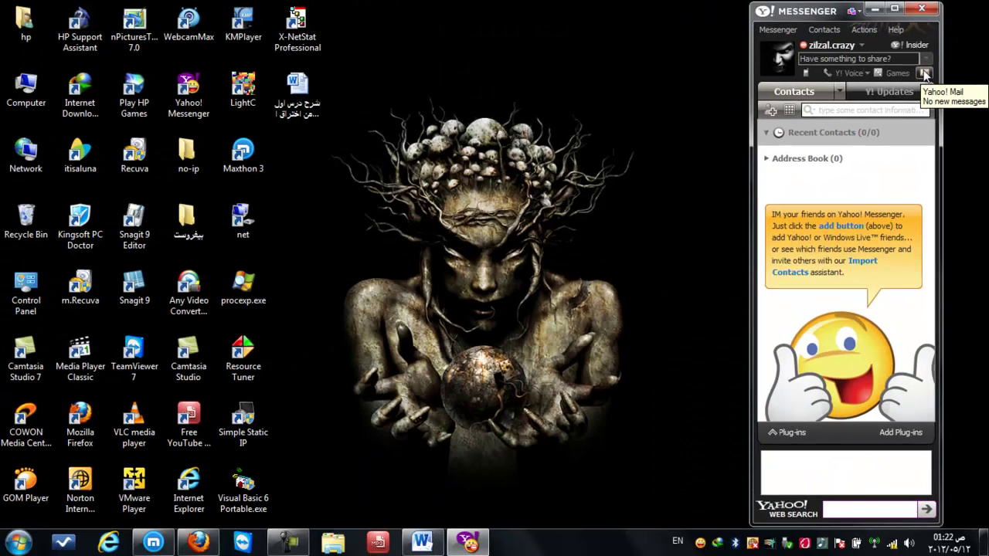
click(719, 166)
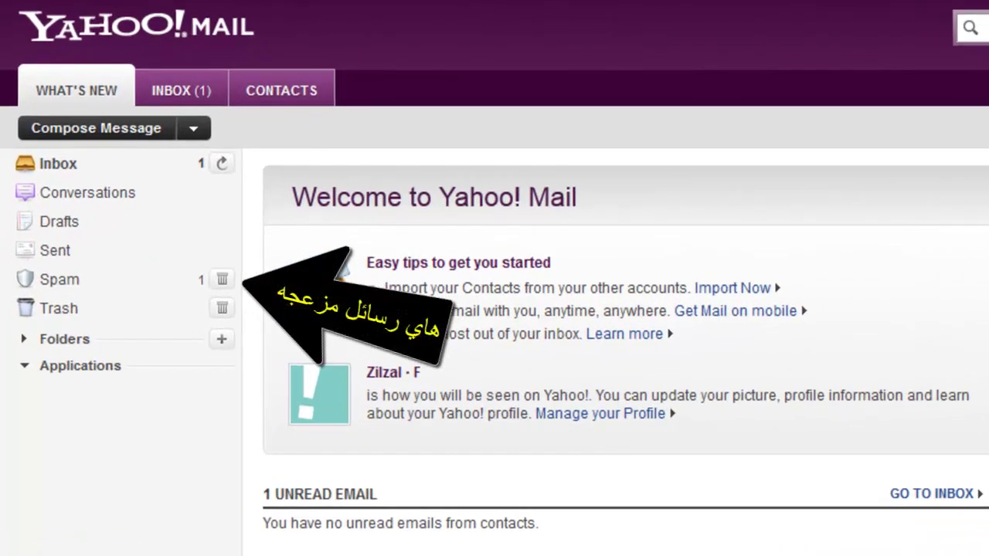
Go to the Spam folder and open the No-IP.com Activation message
scroll(591, 104, down, 2)
scroll(597, 97, up, 2)
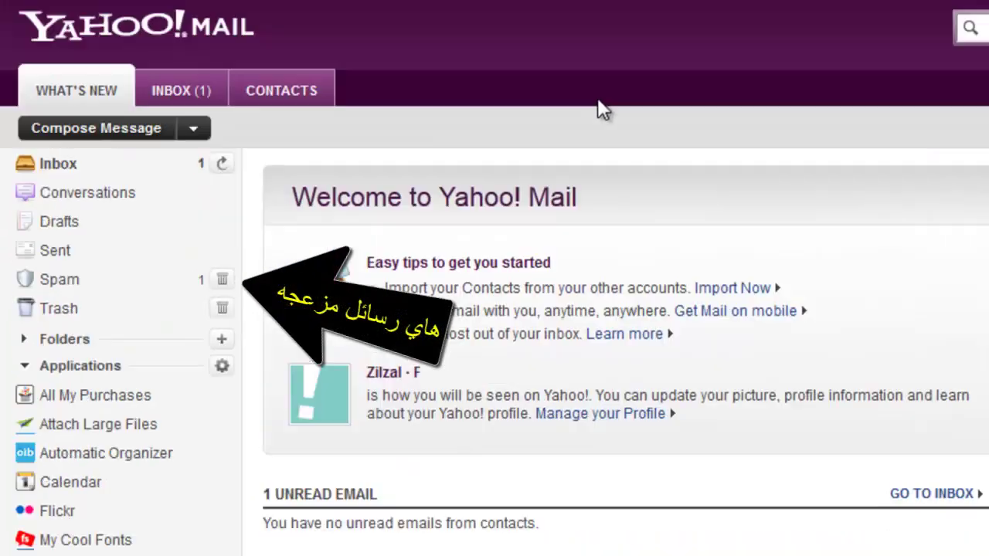
click(201, 91)
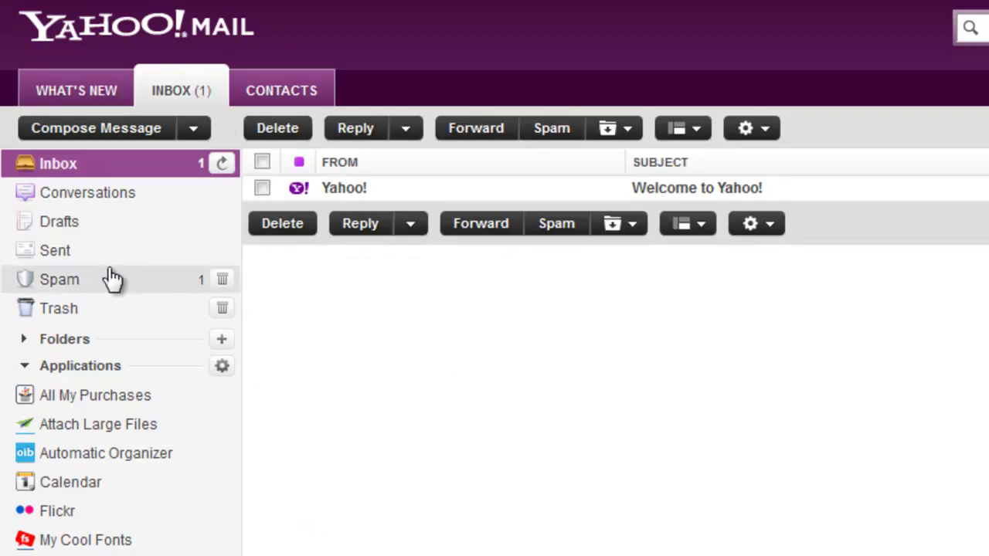
click(70, 287)
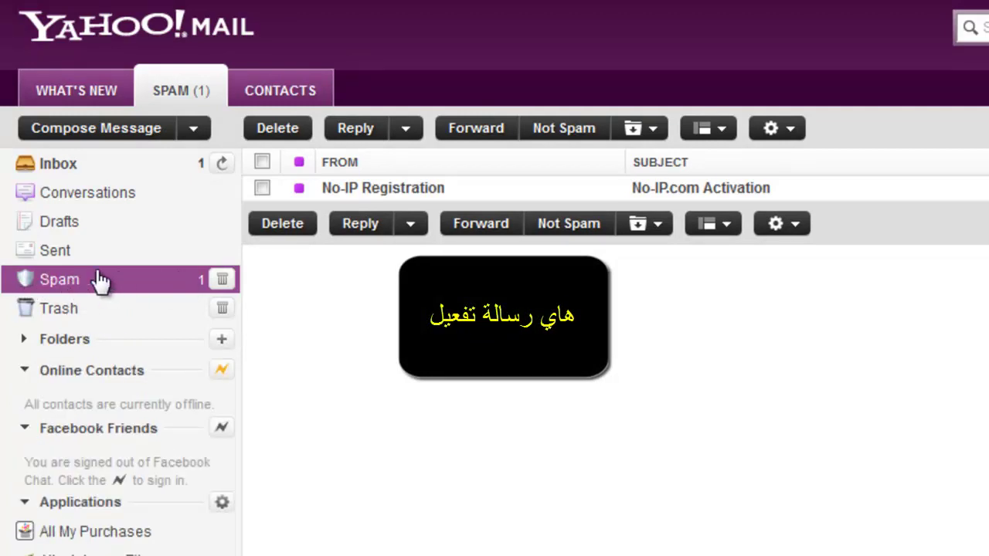
click(353, 189)
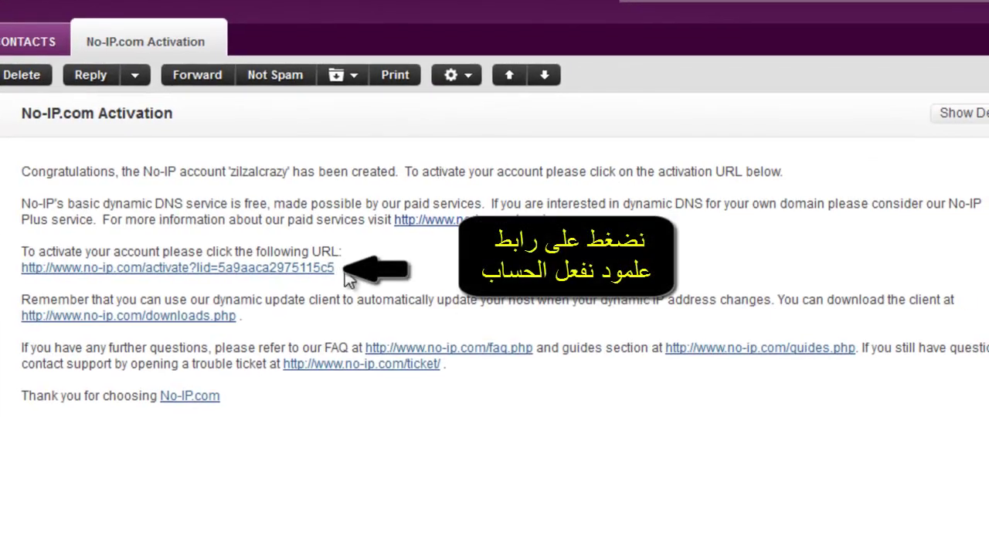
Follow the activation URL in the No-IP email to confirm the account
drag(405, 274, 82, 167)
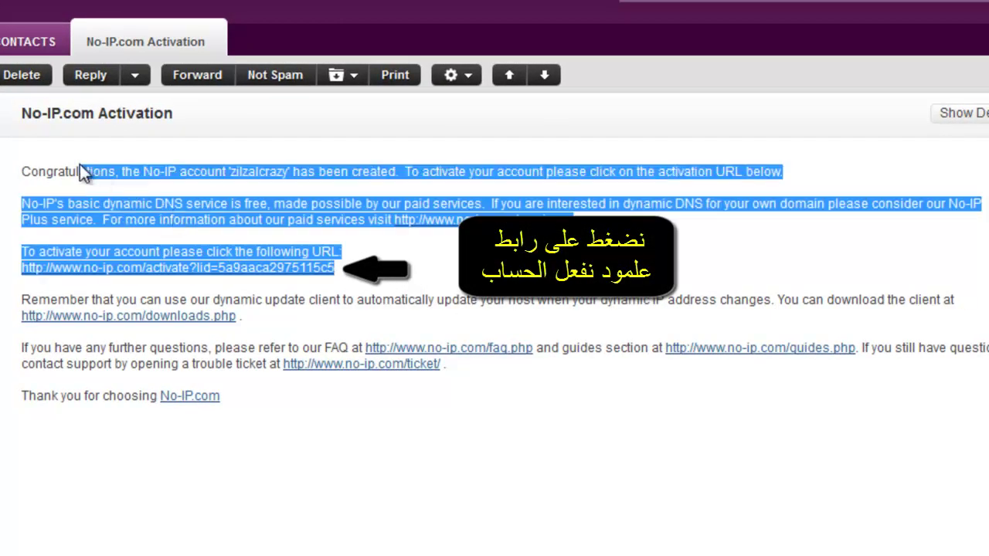
click(105, 164)
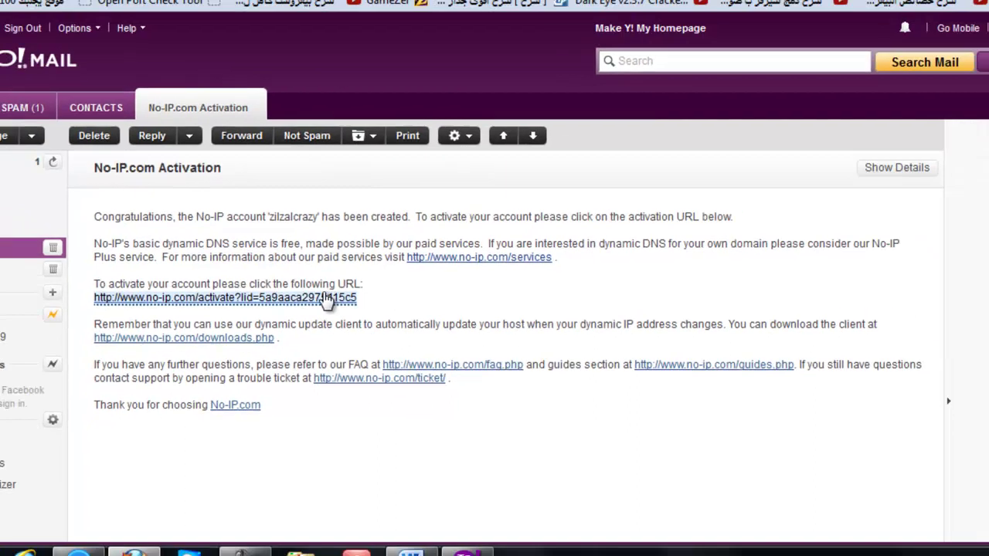
click(235, 267)
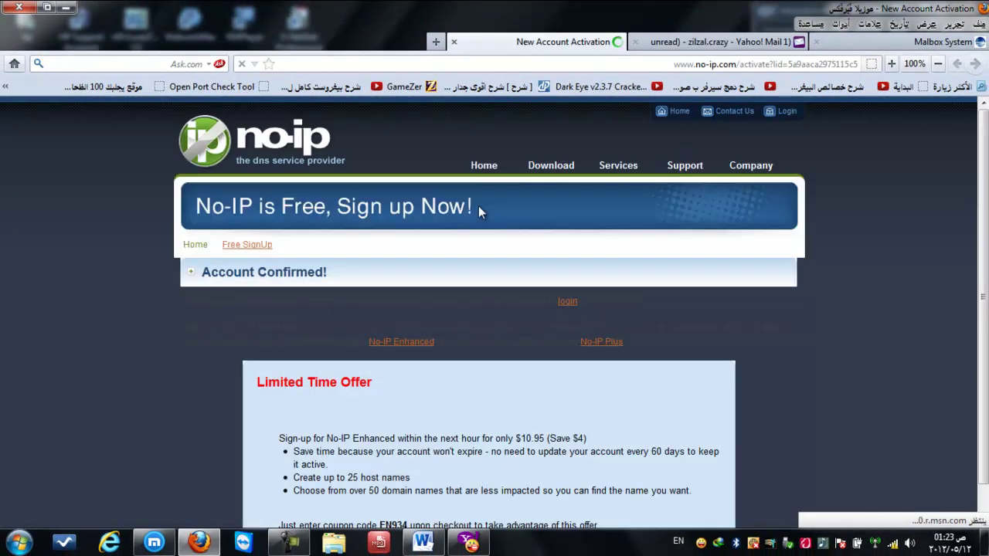
Review the 'Account Confirmed!' page's offer and confirmation text, then minimize the browser
scroll(478, 205, down, 2)
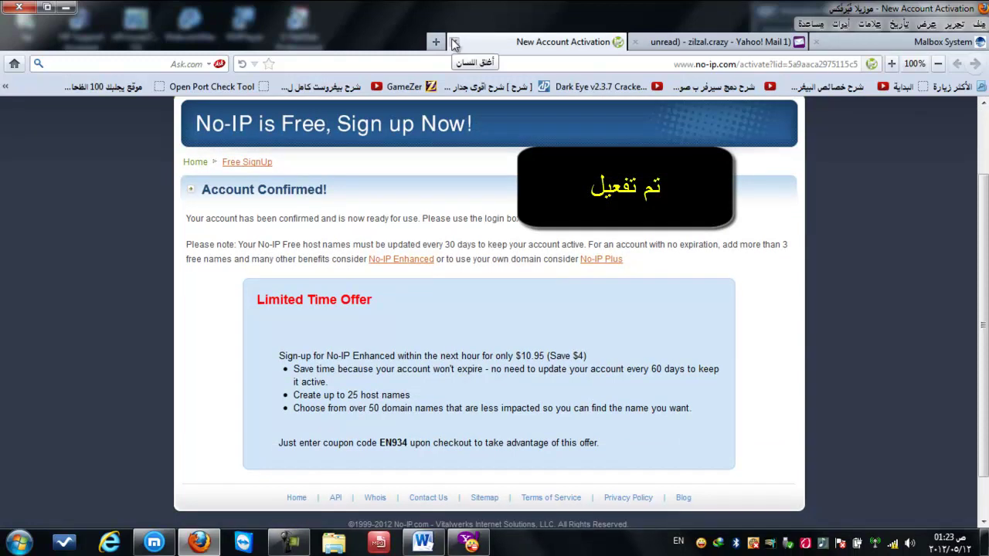
drag(416, 309, 312, 297)
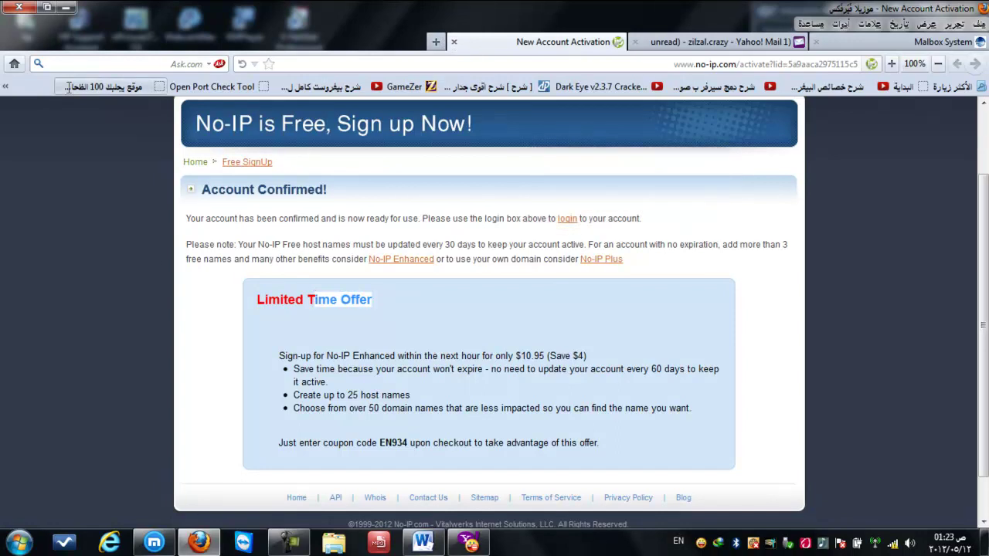
drag(533, 440, 269, 352)
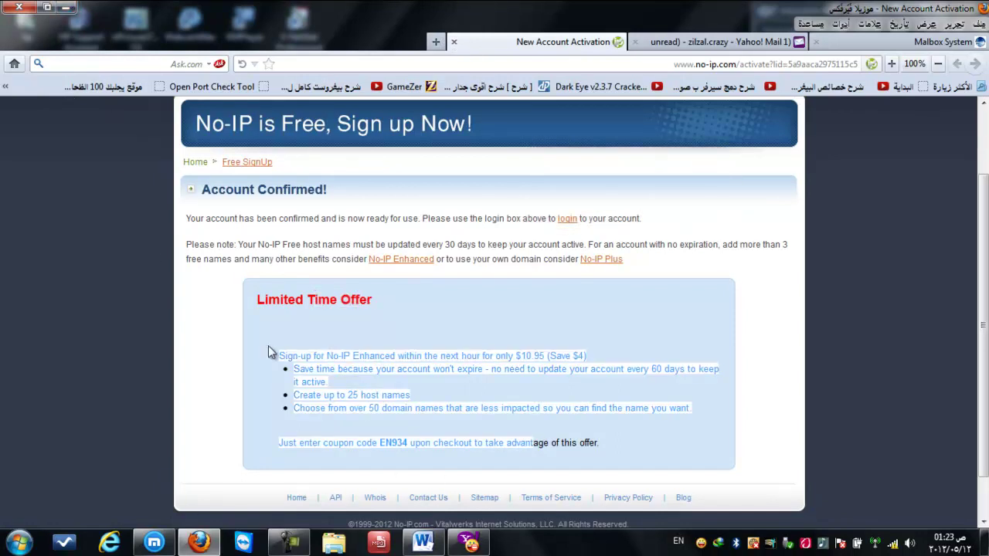
drag(489, 272, 196, 211)
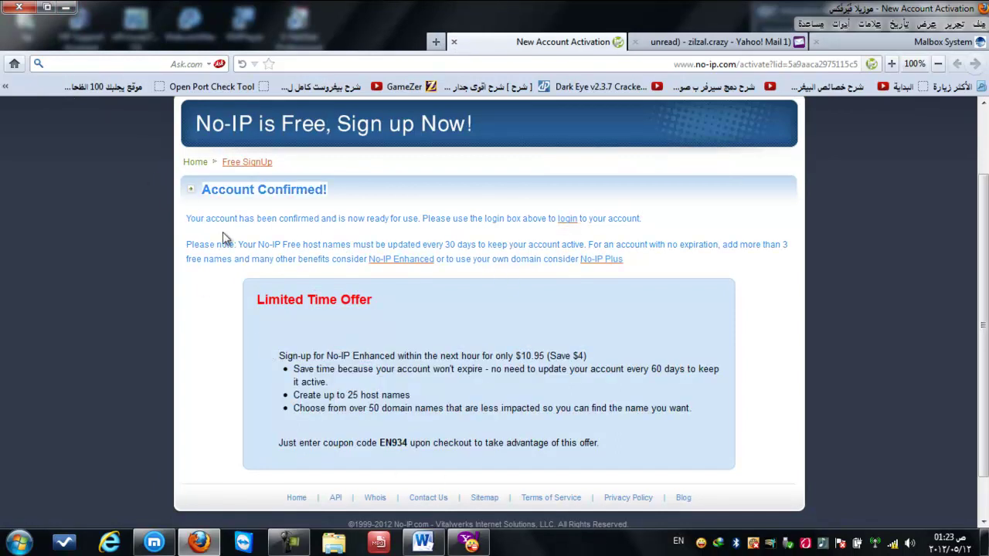
click(65, 7)
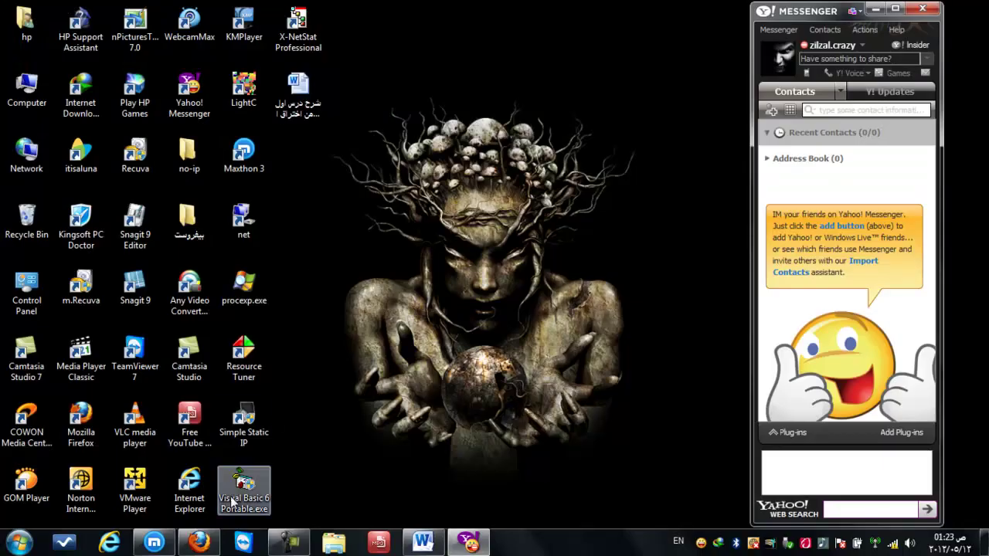
click(154, 542)
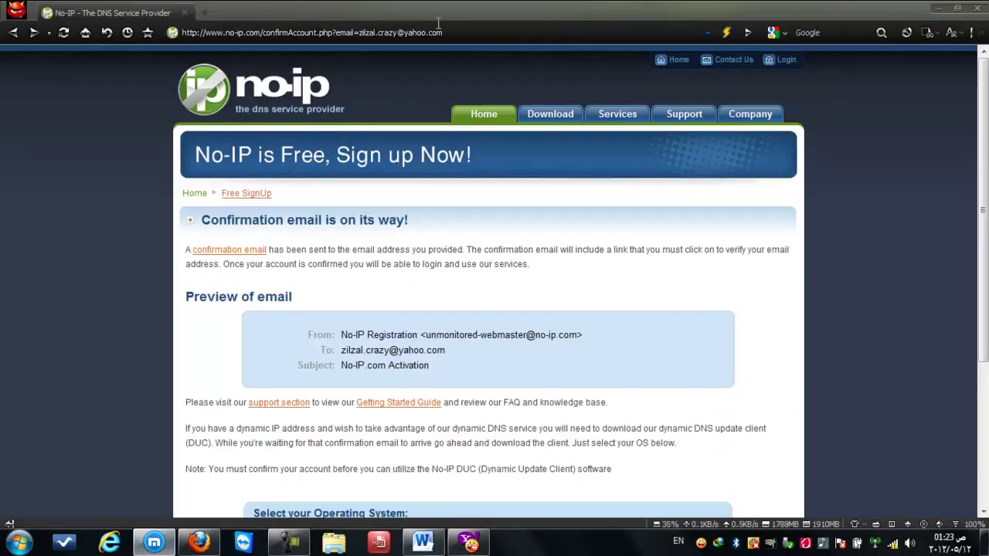
drag(466, 29, 264, 28)
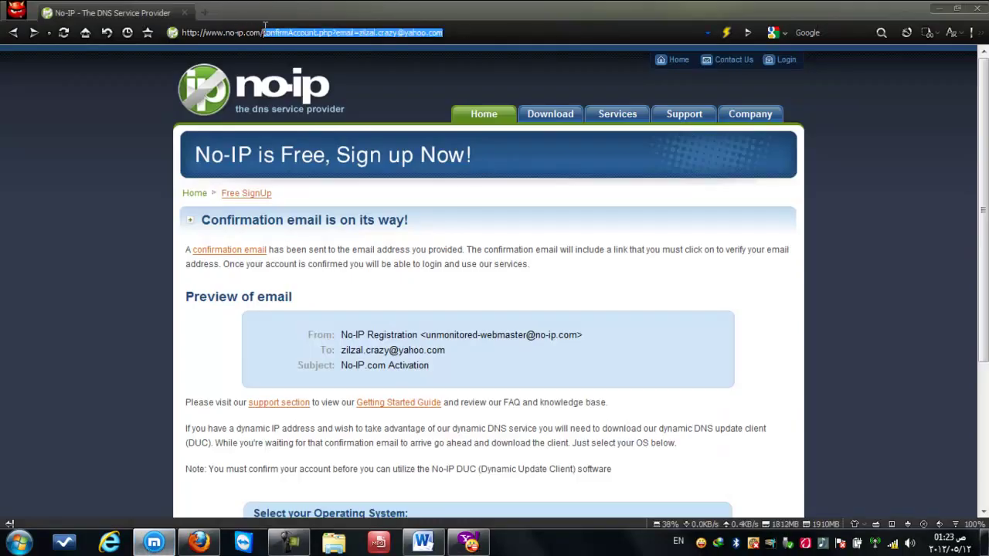
key(BackSpace)
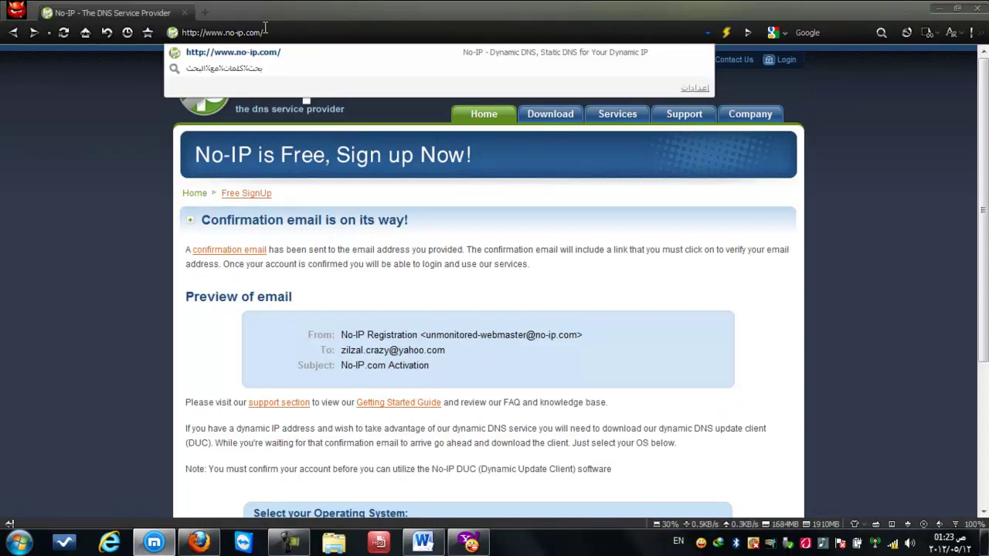
key(Return)
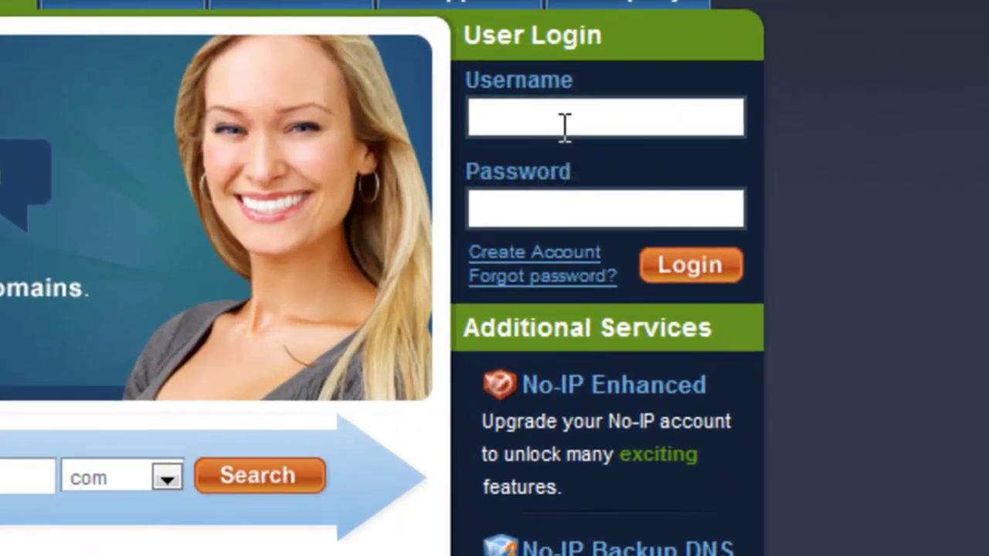
Log in with the account username and password, declining to save the password
click(568, 122)
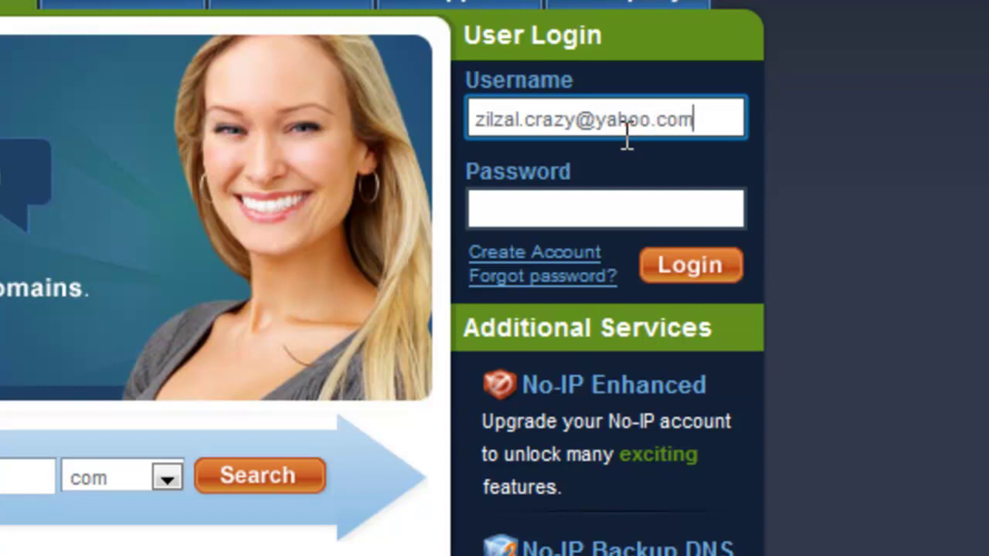
key(Tab)
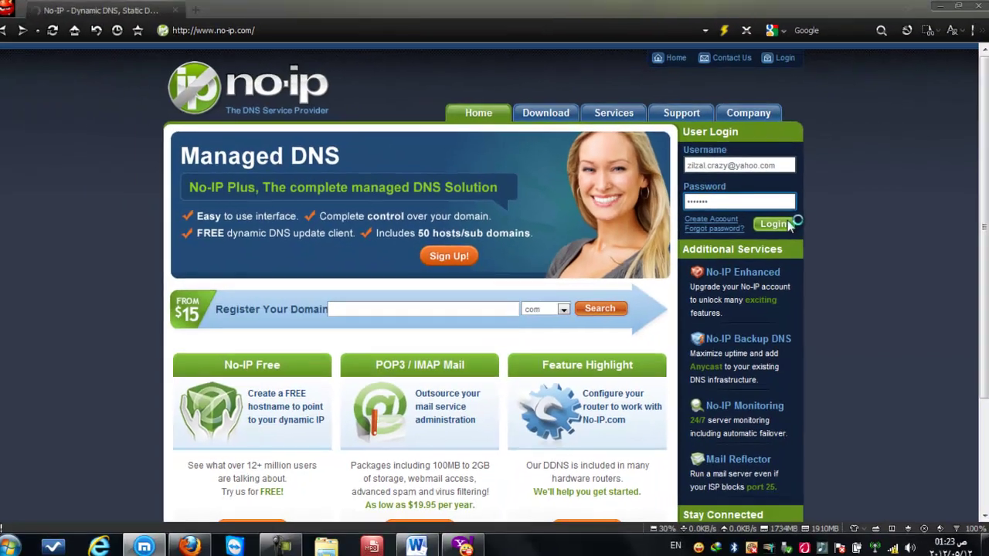
key(Return)
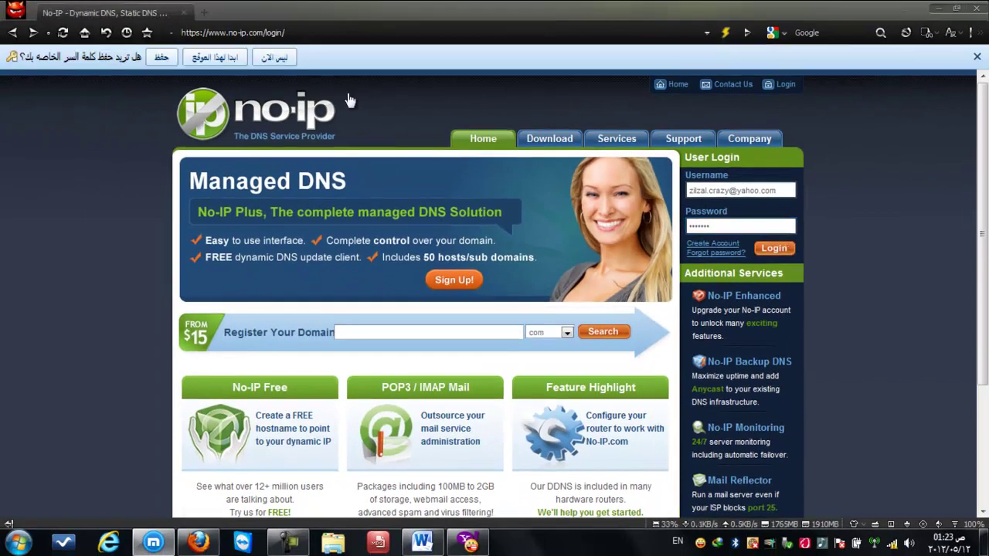
click(280, 61)
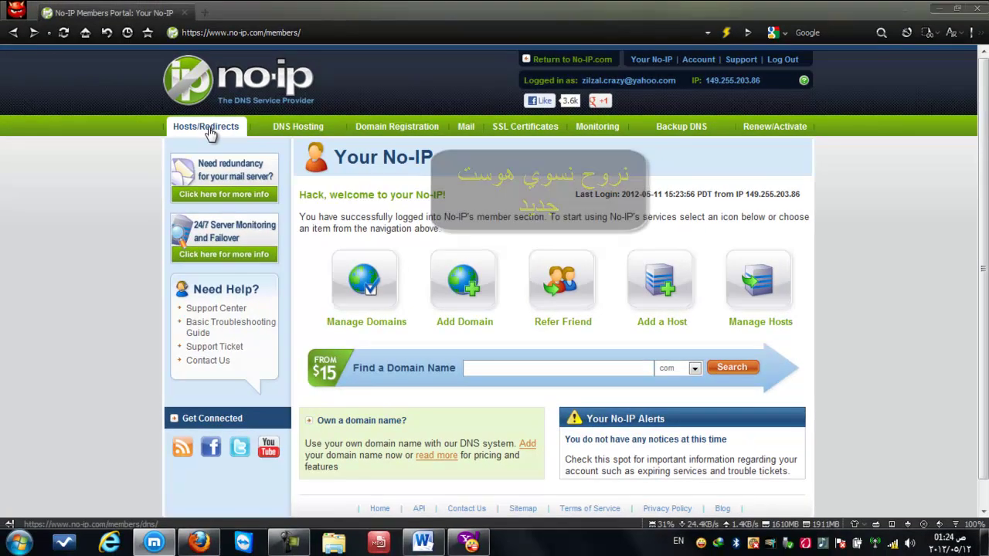
Start a new host from the hosts page and enter the hostname zilzalcrazy
click(209, 128)
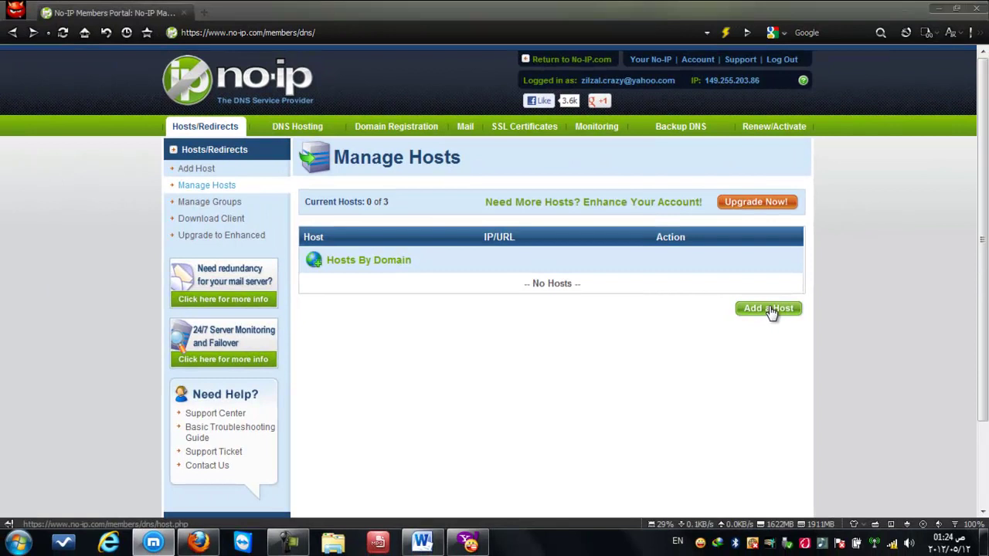
click(769, 309)
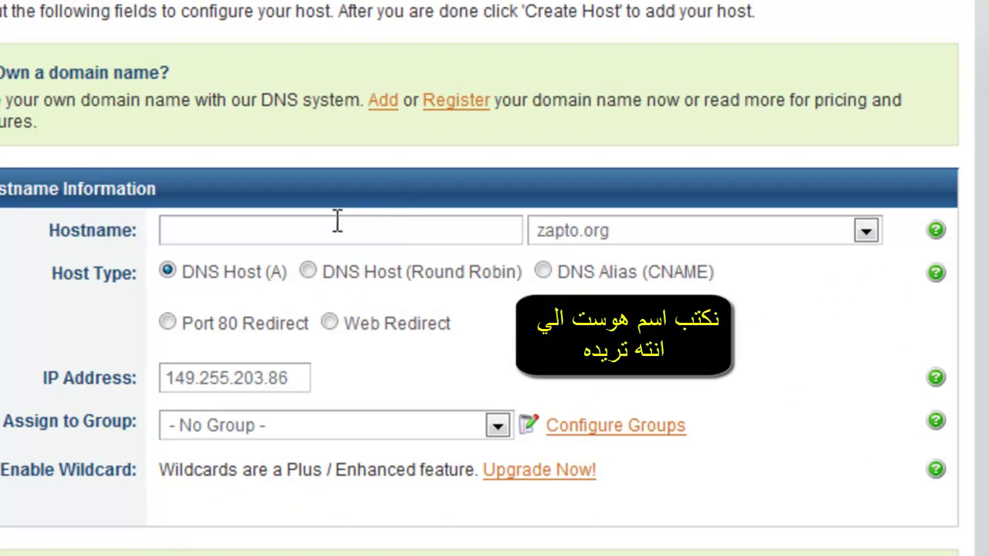
click(338, 220)
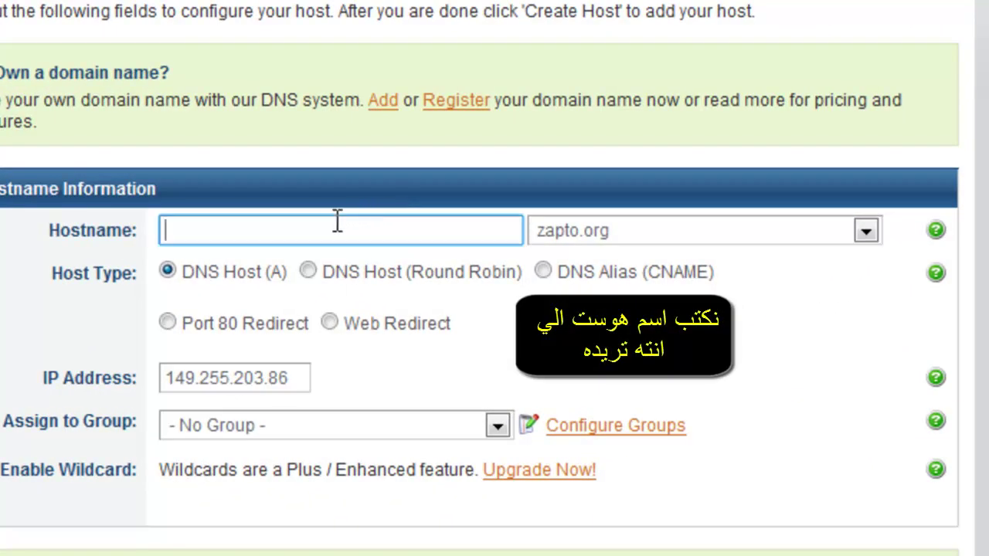
right_click(338, 224)
click(374, 383)
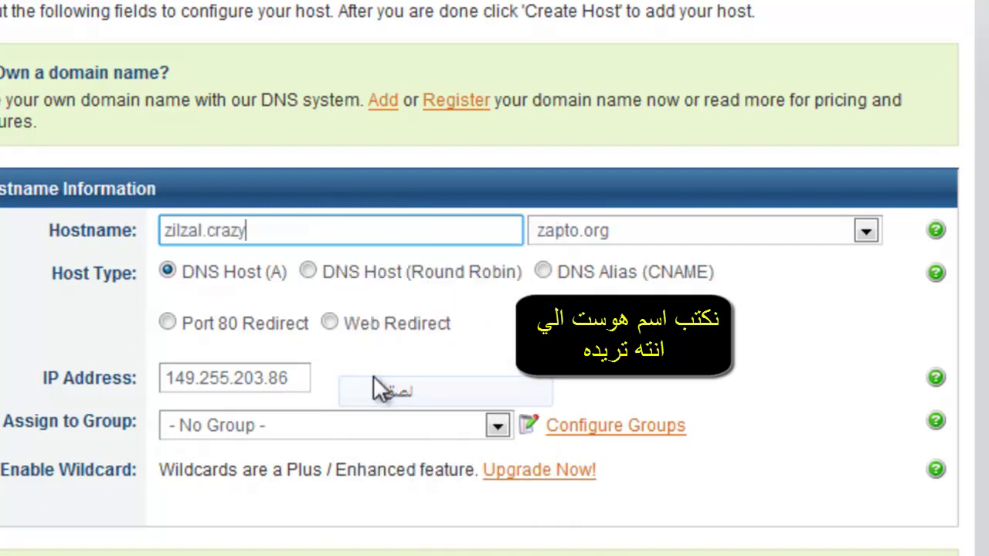
click(204, 237)
key(Delete)
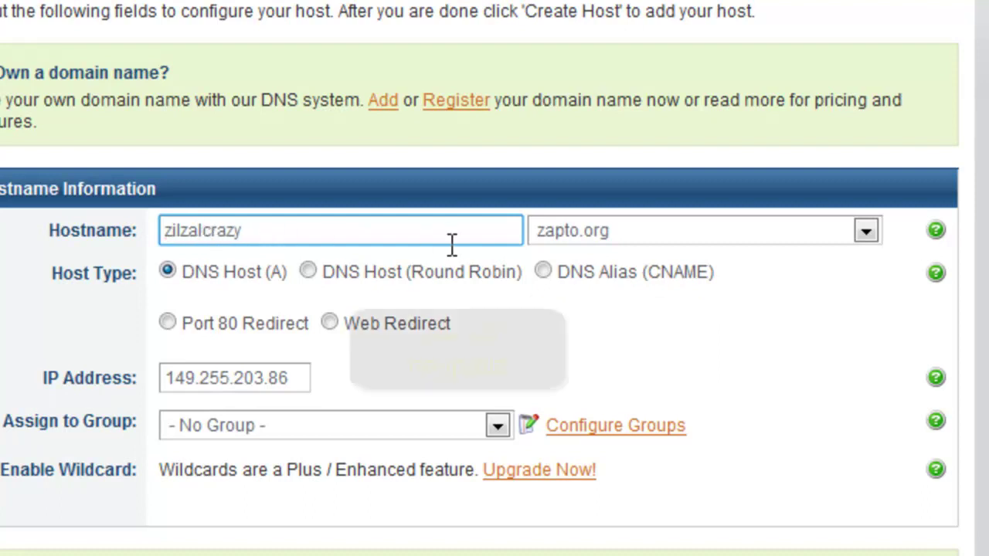
Choose no-ip.biz as the host's domain
click(693, 241)
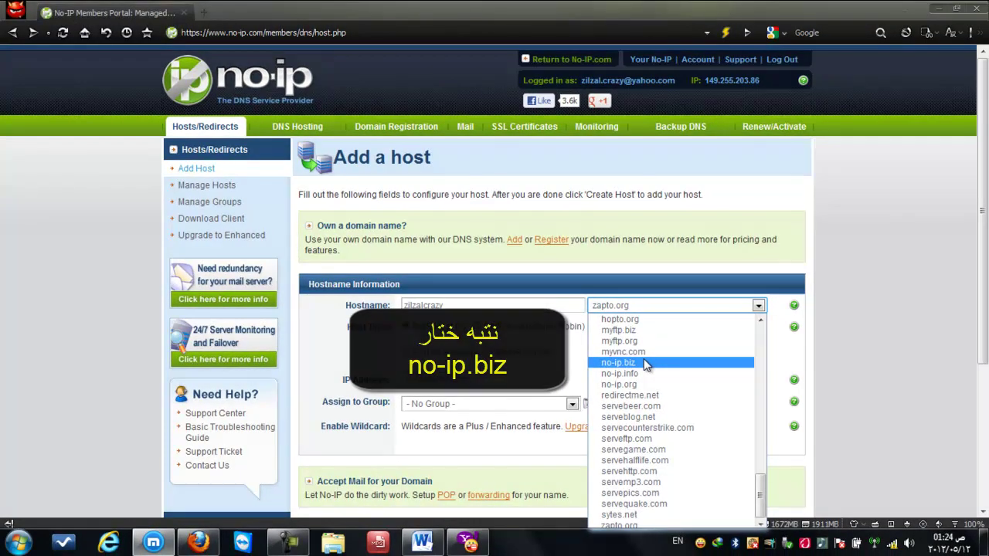
click(643, 362)
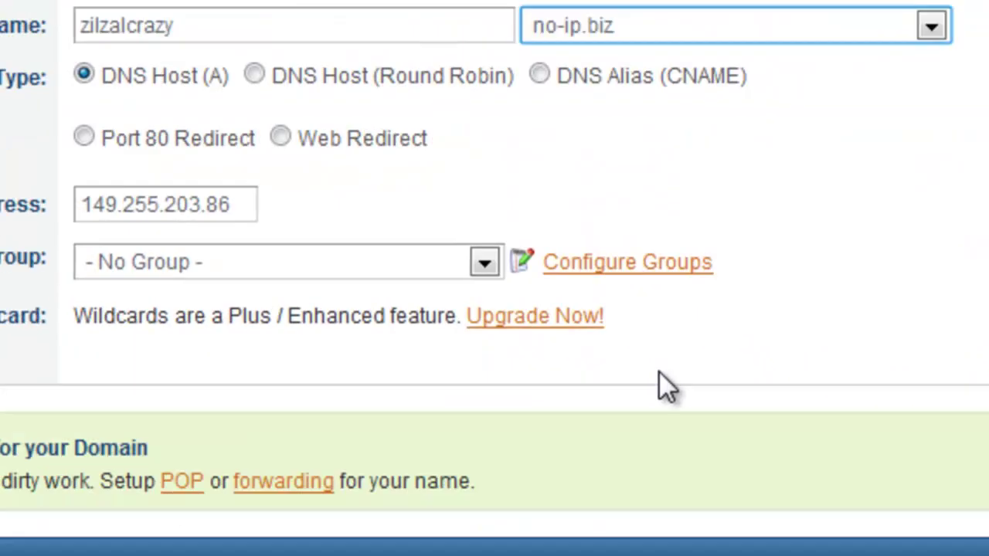
scroll(659, 372, down, 5)
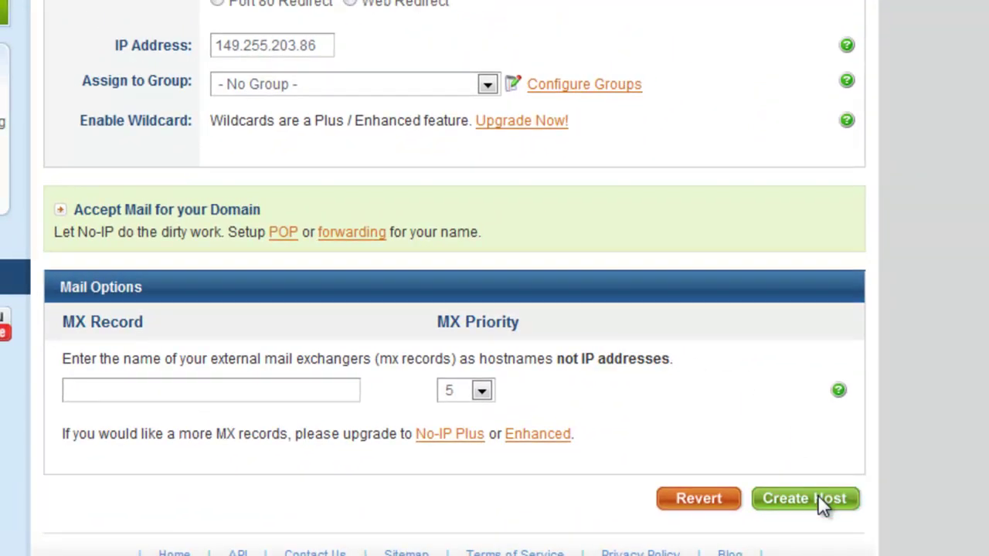
Create host zilzalcrazy.no-ip.biz, check its listed IP, then log out and close the browser
click(817, 498)
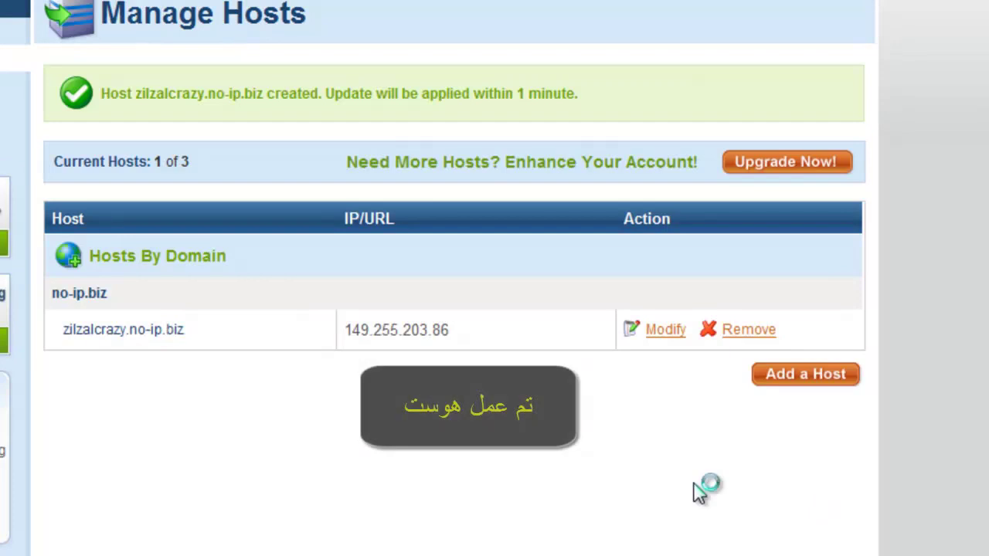
drag(186, 329, 77, 334)
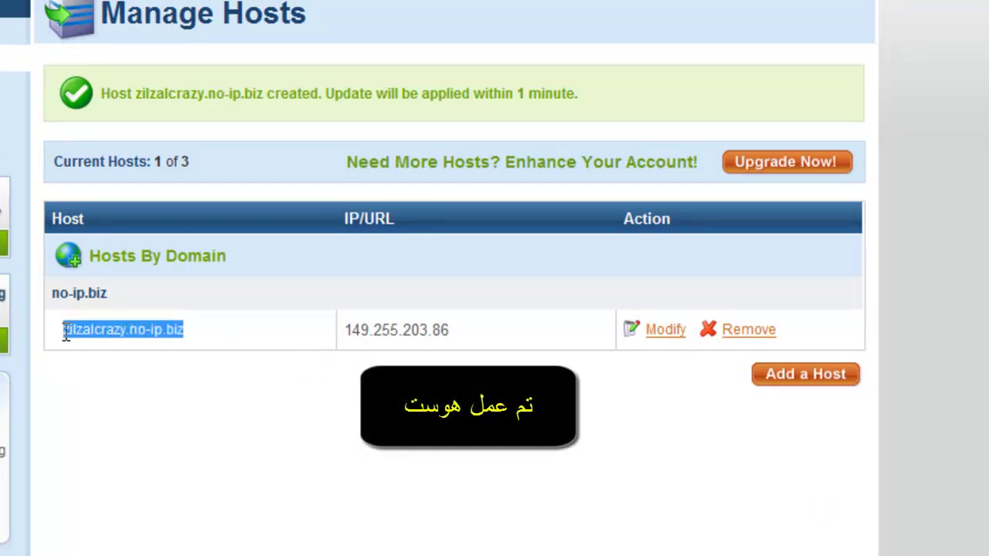
drag(444, 330, 279, 319)
click(279, 319)
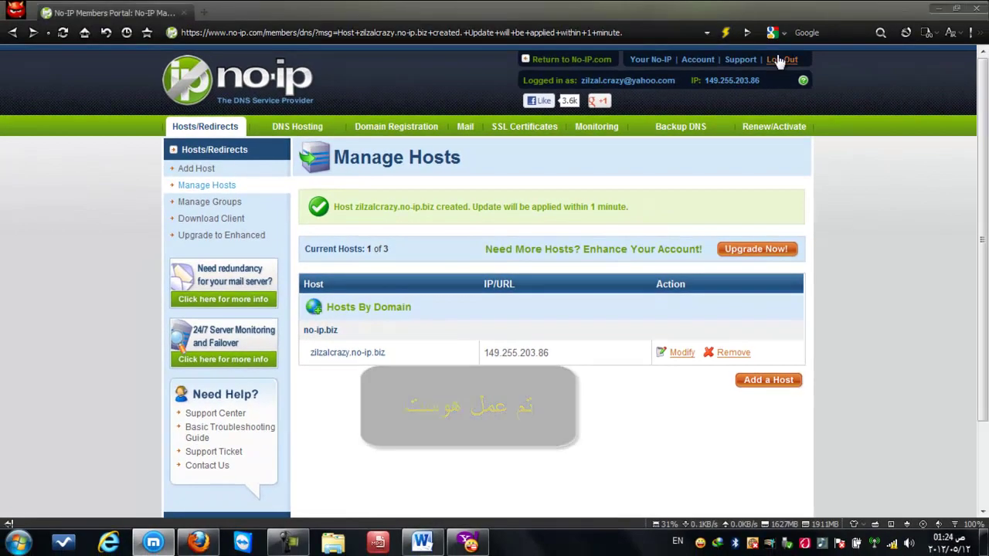
click(780, 60)
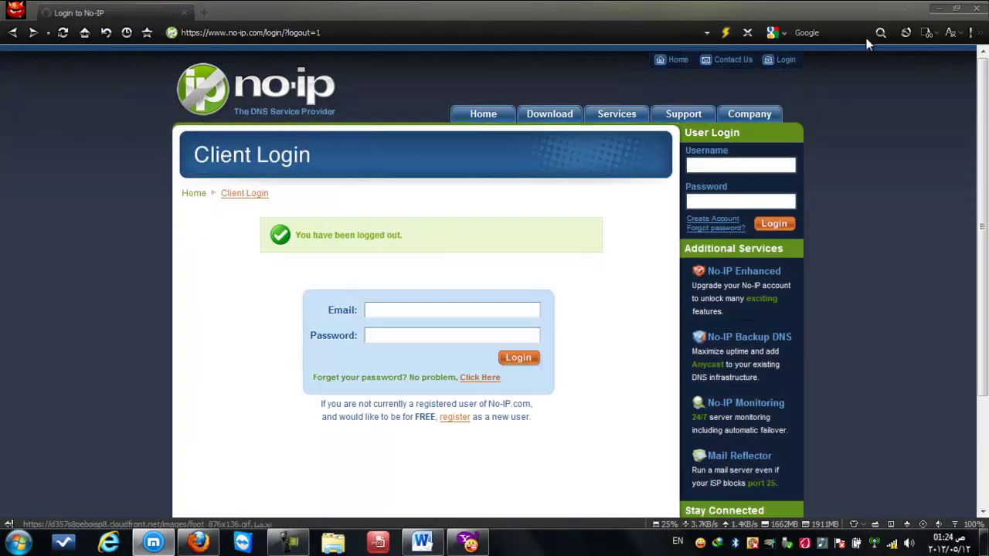
click(975, 8)
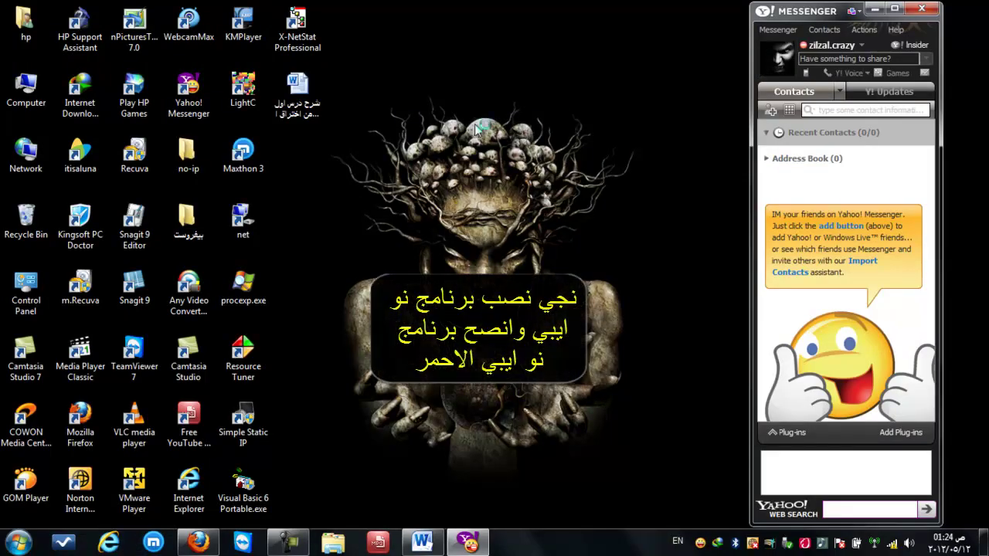
Close Yahoo Messenger, refresh the desktop, and open the no-ip folder
click(922, 9)
right_click(435, 121)
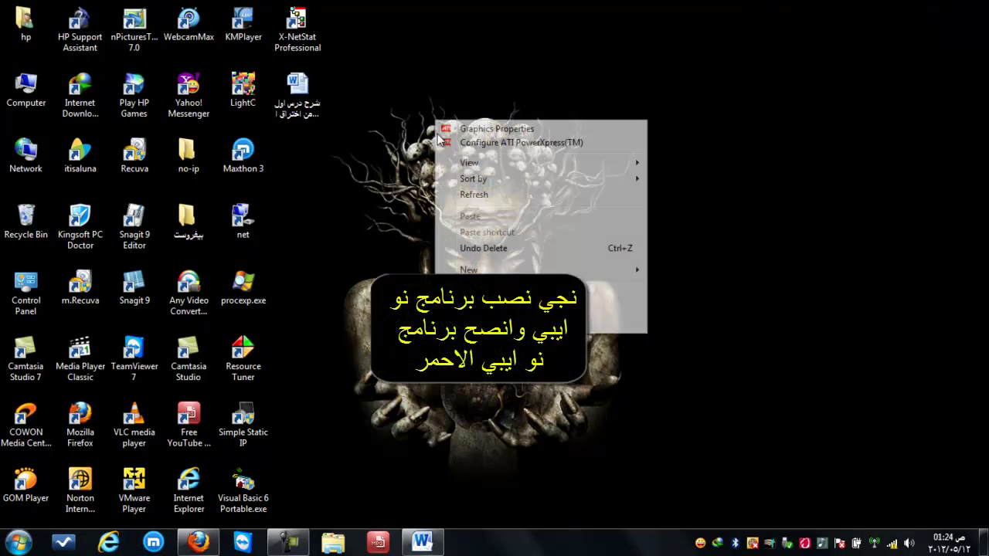
click(463, 193)
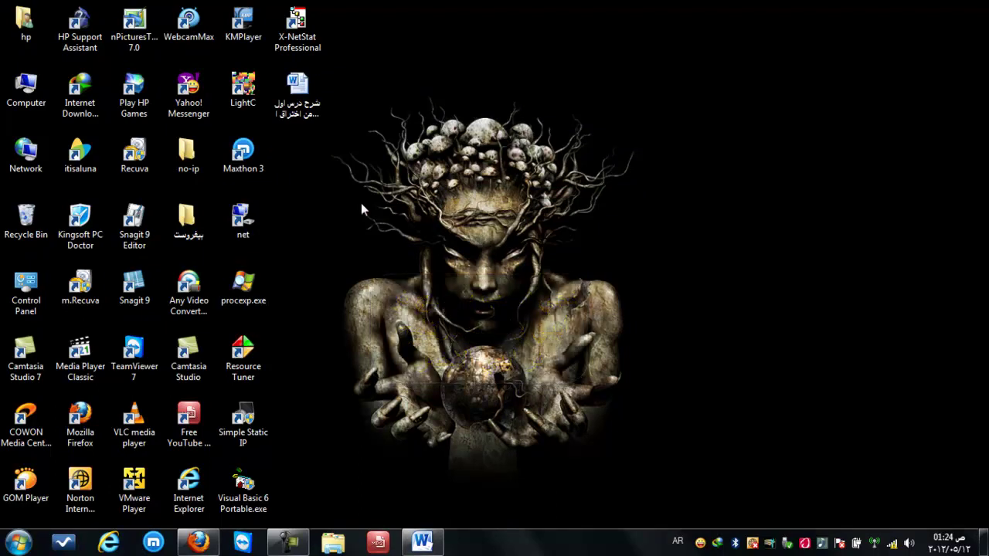
double_click(188, 164)
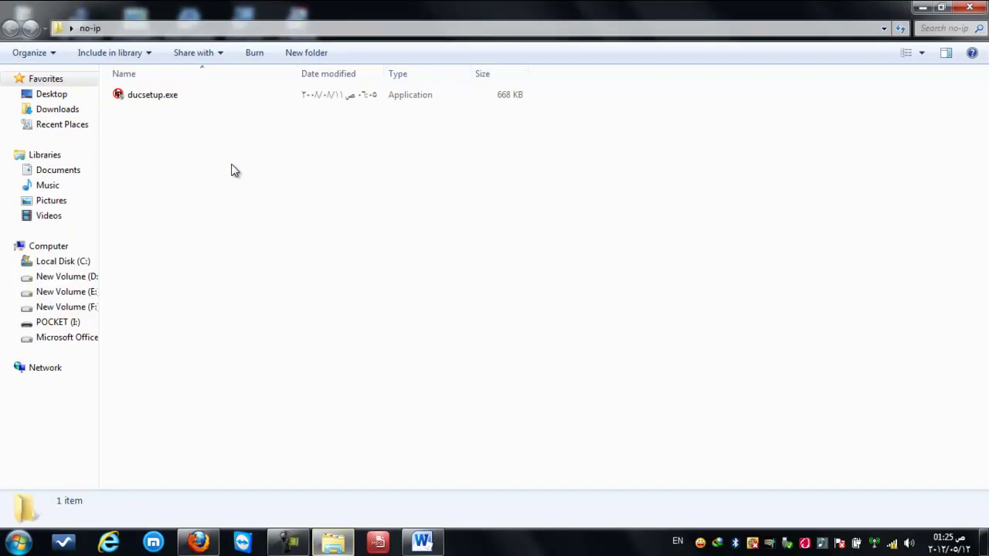
Install No-IP DUC by running ducsetup.exe as administrator with default settings
right_click(187, 99)
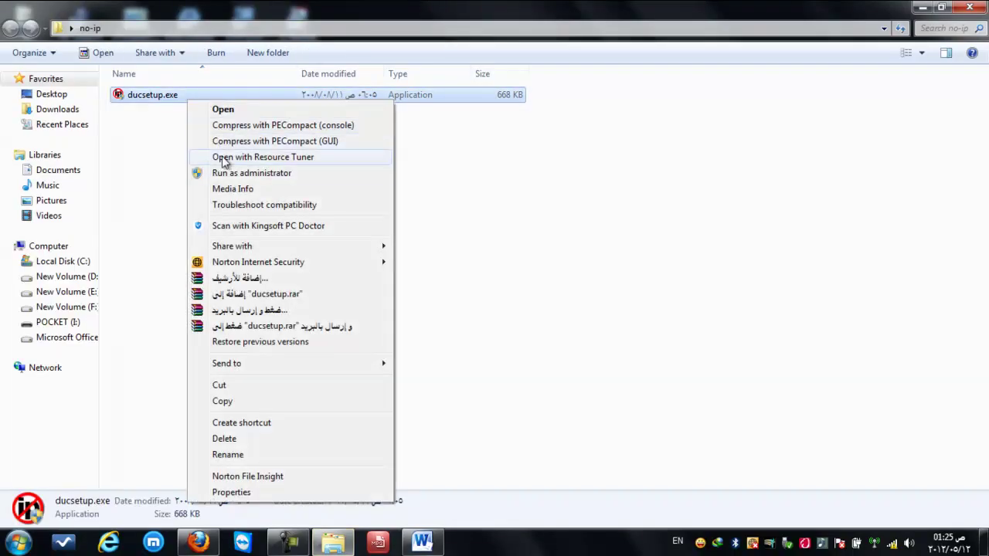
click(223, 173)
click(554, 306)
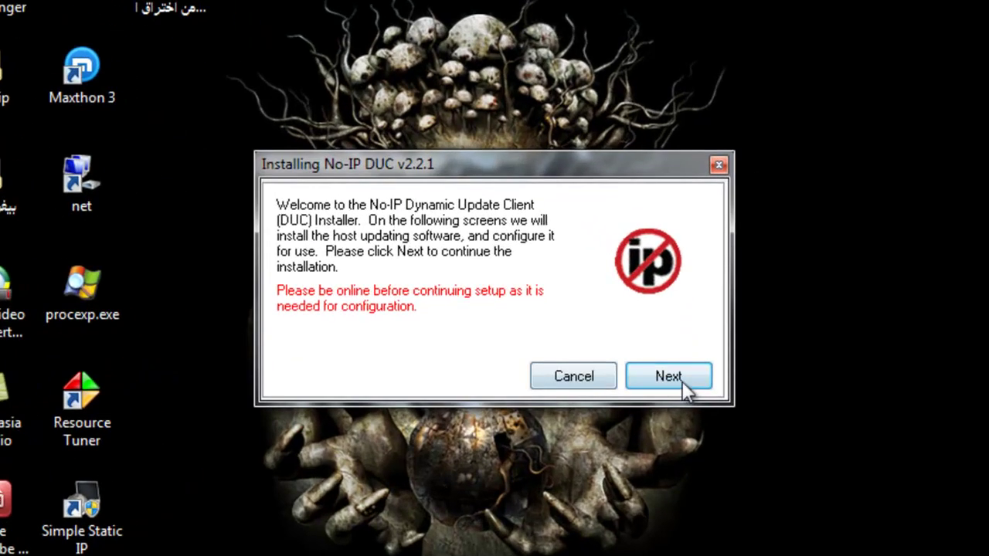
click(680, 385)
click(683, 386)
click(683, 386)
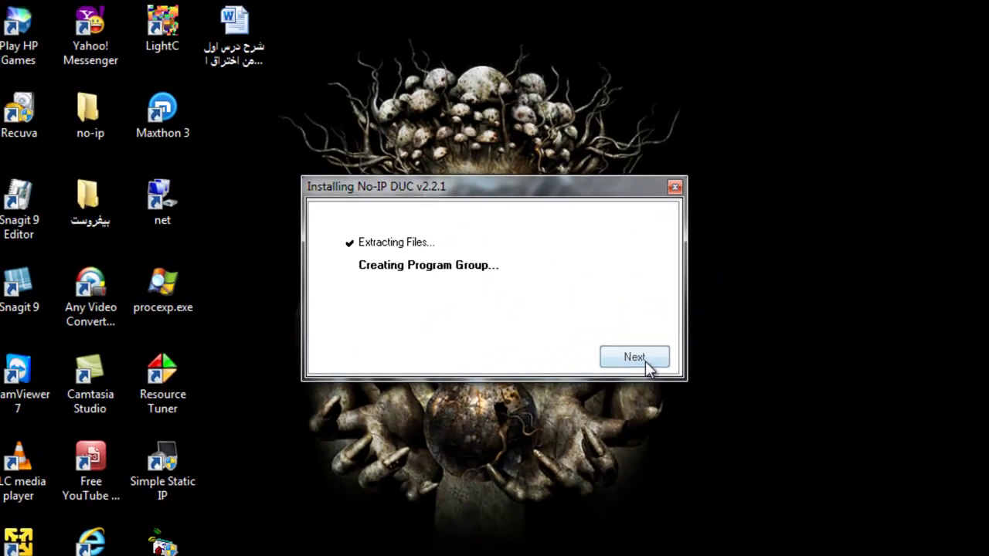
click(645, 361)
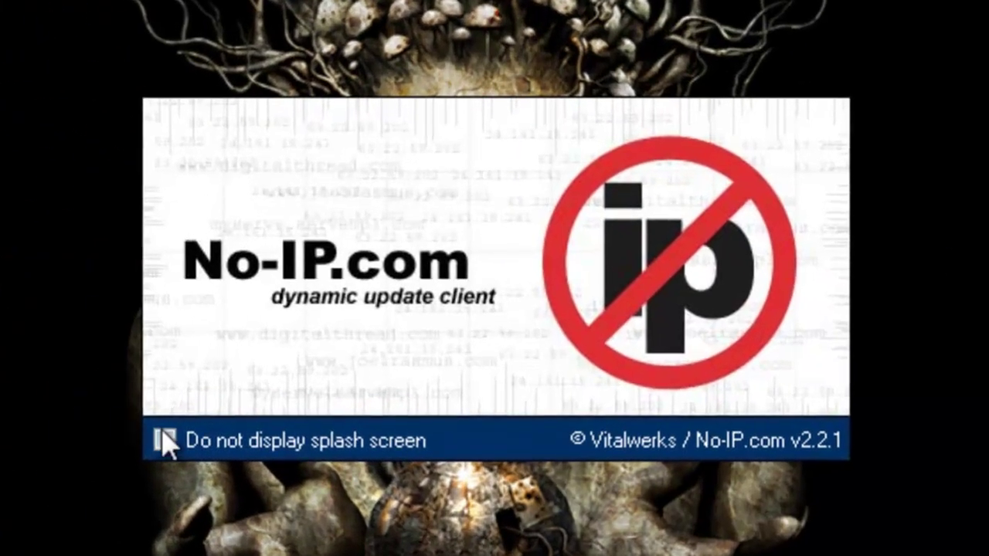
Disable the splash screen and sign into DUC with the account e-mail and password
click(286, 380)
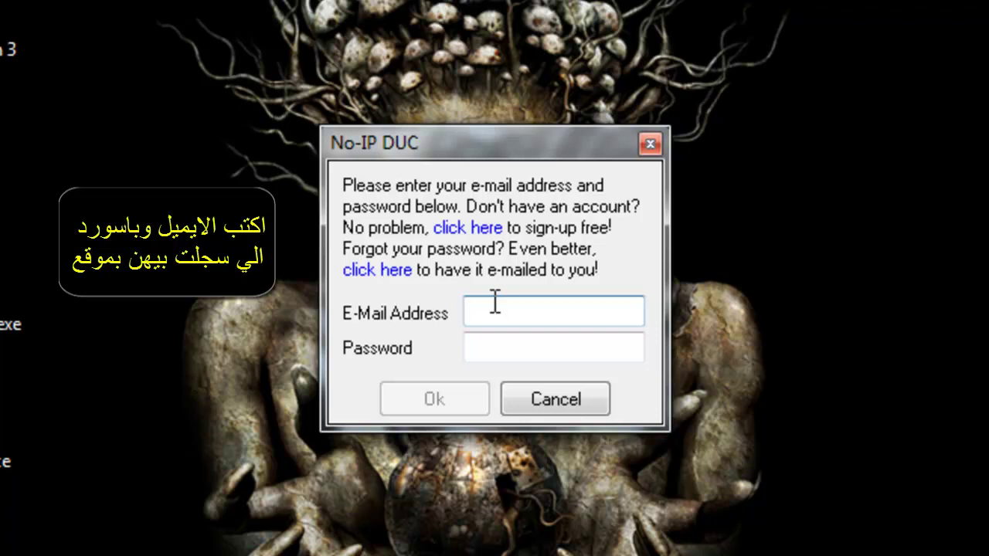
right_click(493, 301)
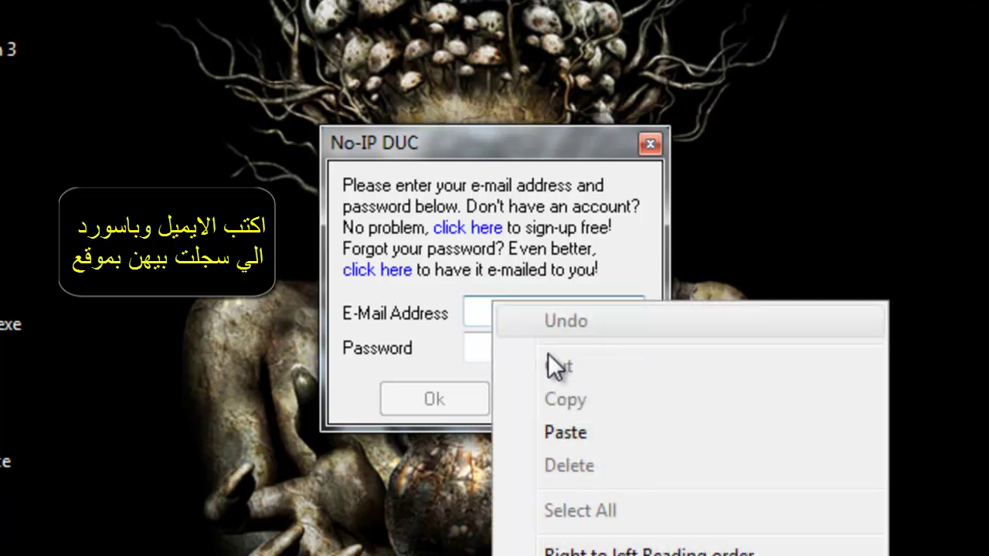
click(665, 445)
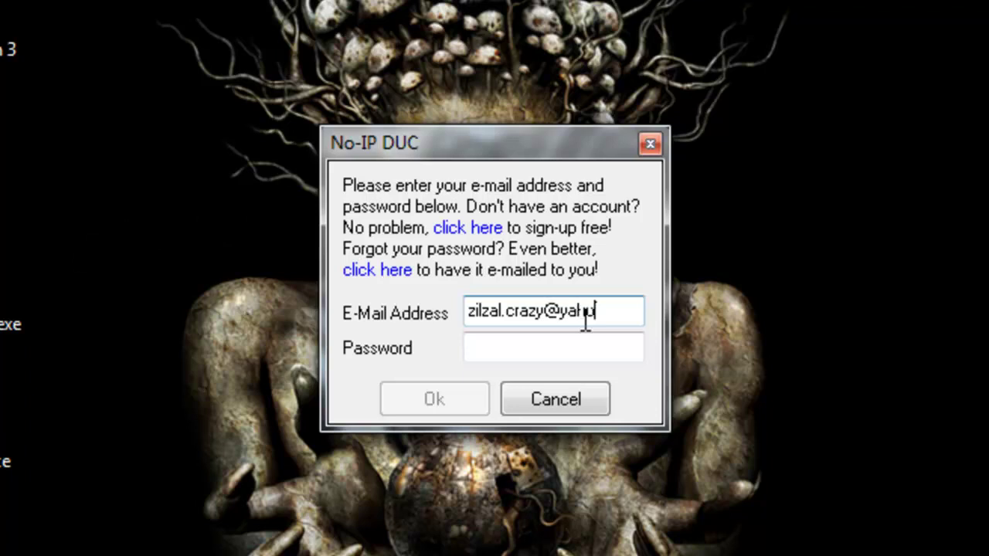
key(Tab)
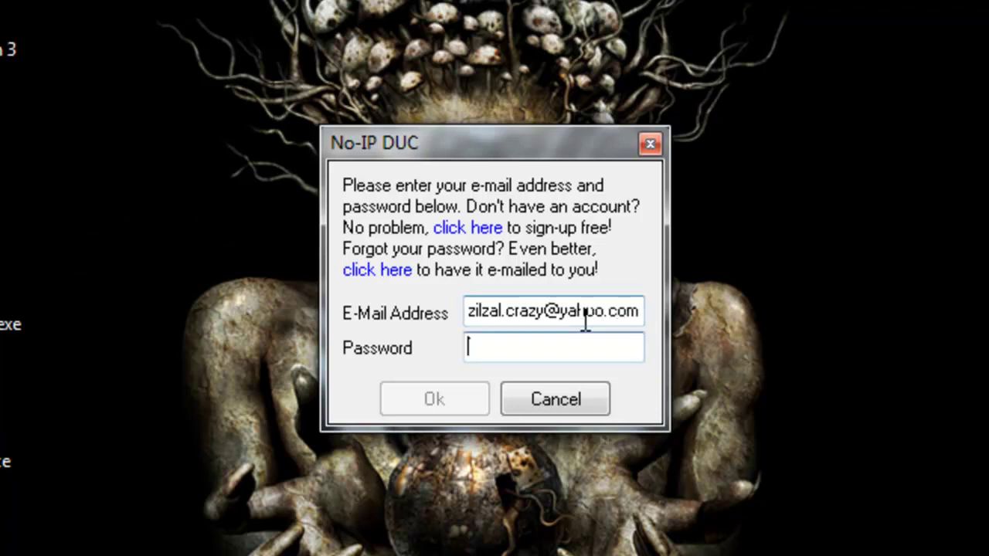
text(**)
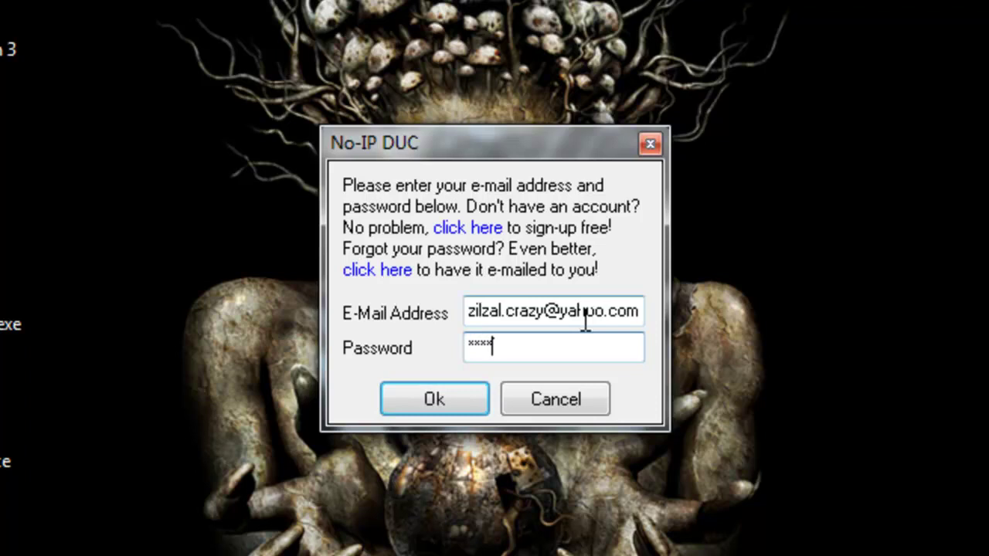
text(*****)
click(434, 398)
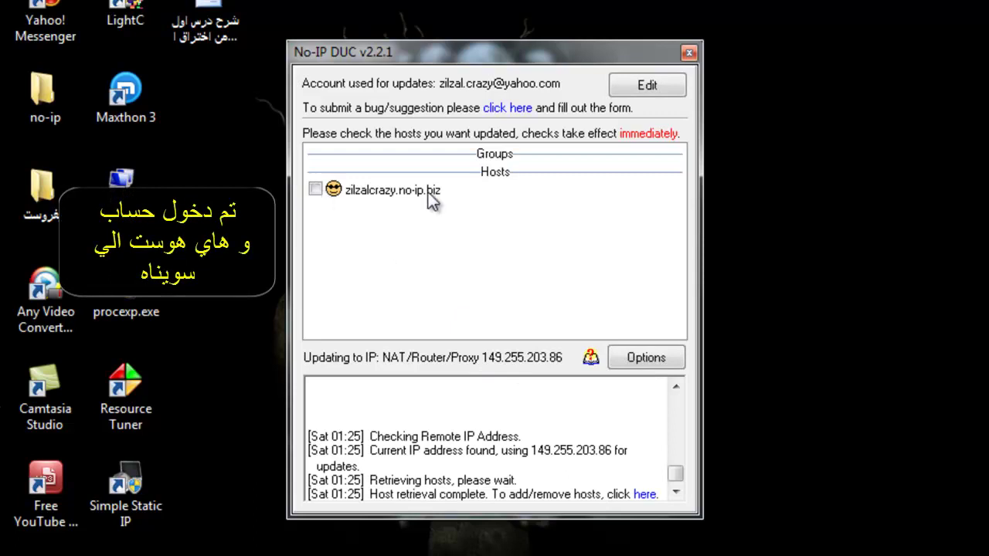
Toggle updates for host zilzalcrazy.no-ip.biz on and back off
click(314, 190)
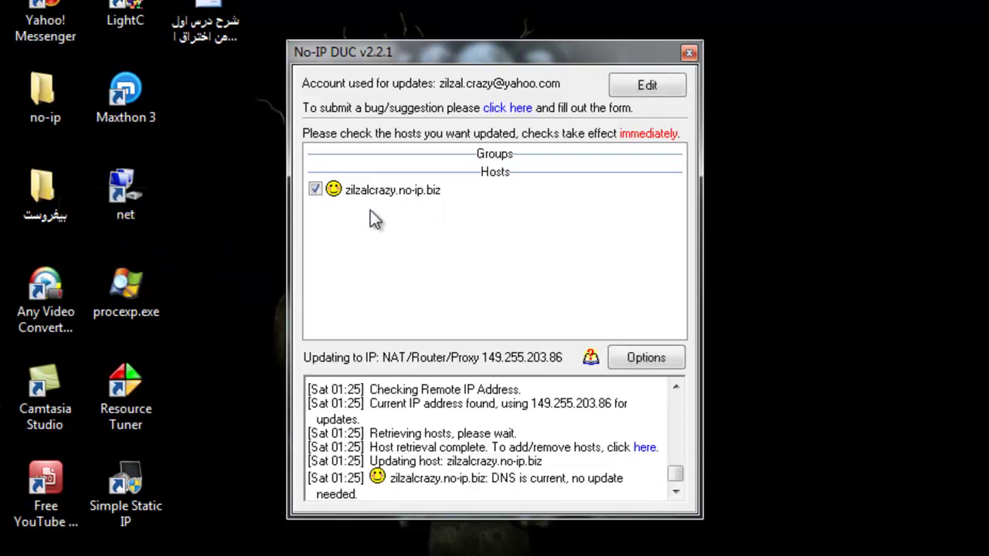
click(316, 189)
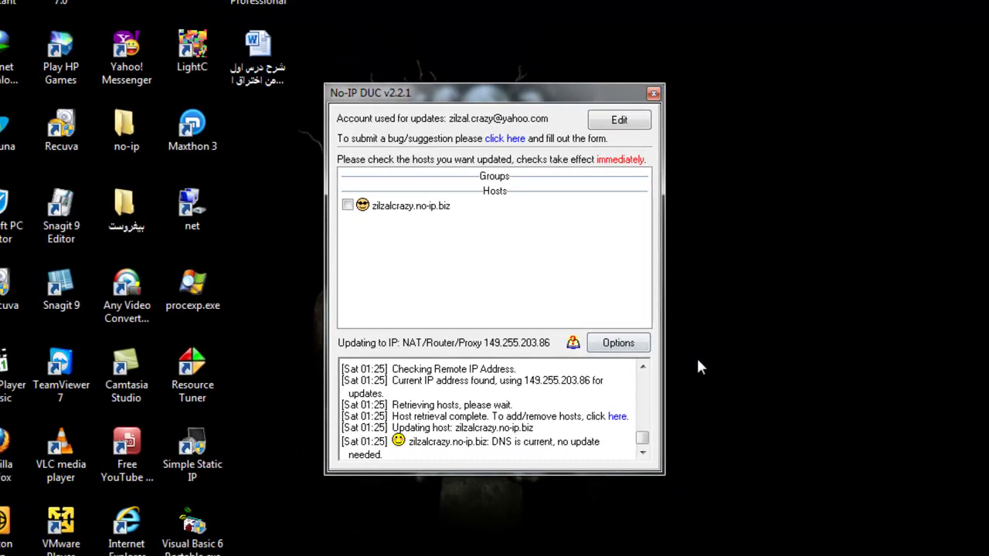
click(955, 555)
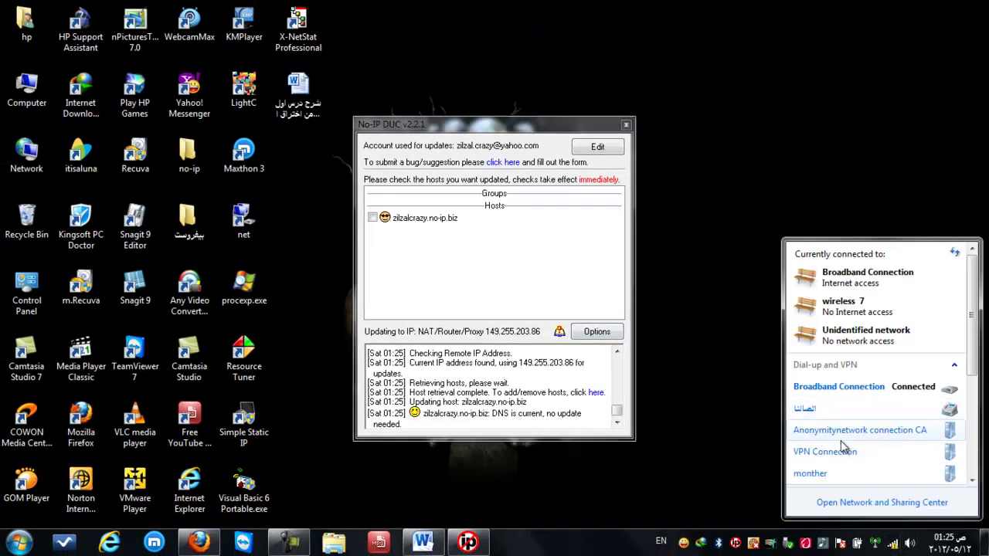
Connect the VPN Connection, then bring the Word lesson document to the front
double_click(840, 449)
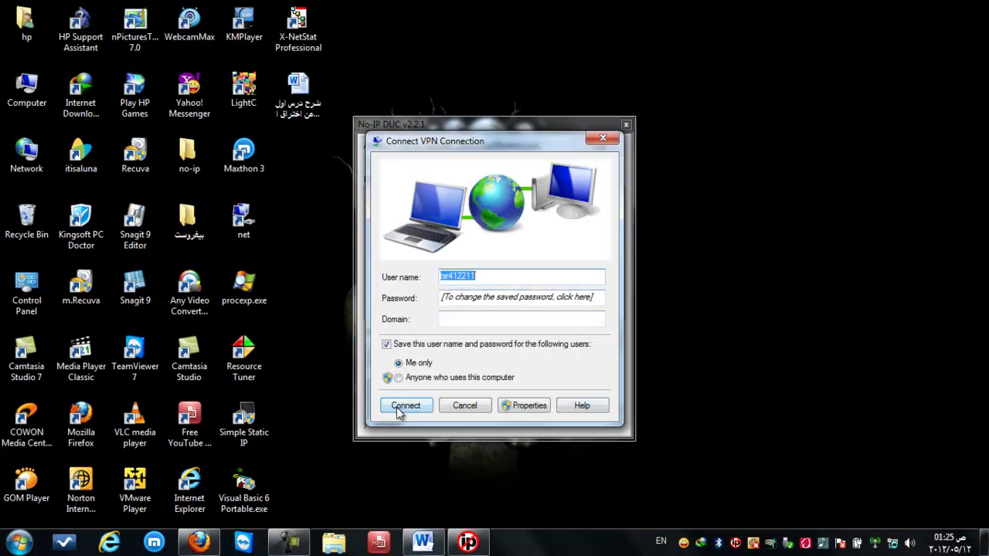
click(400, 409)
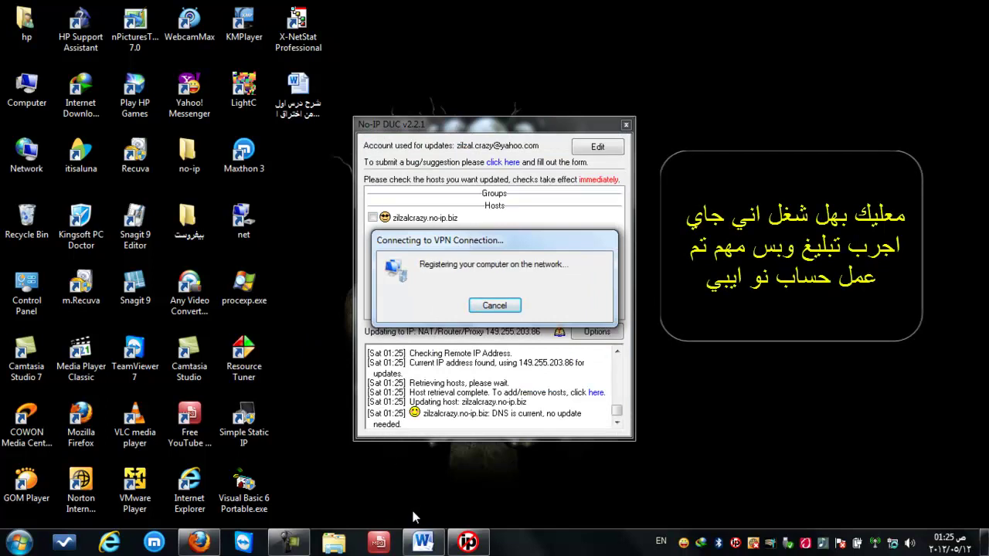
click(423, 542)
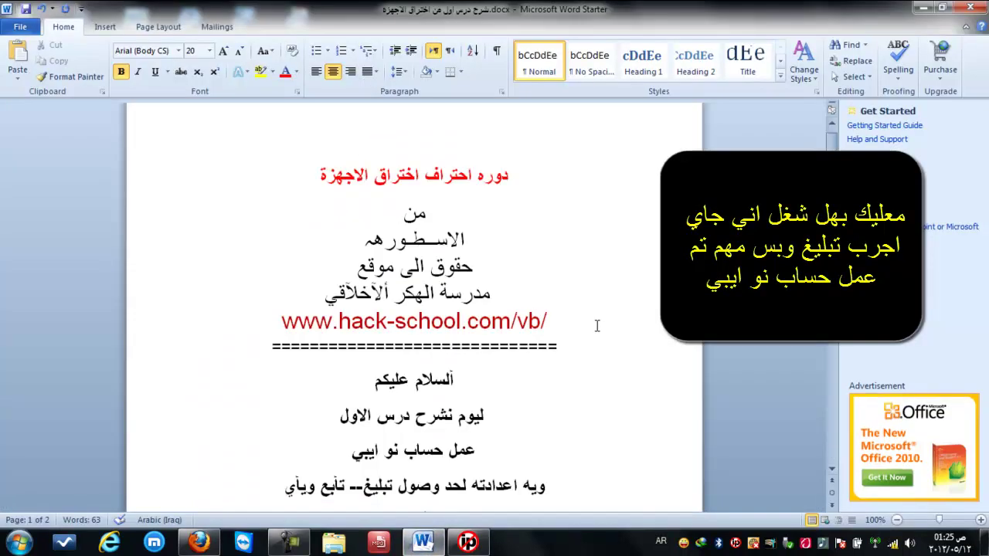
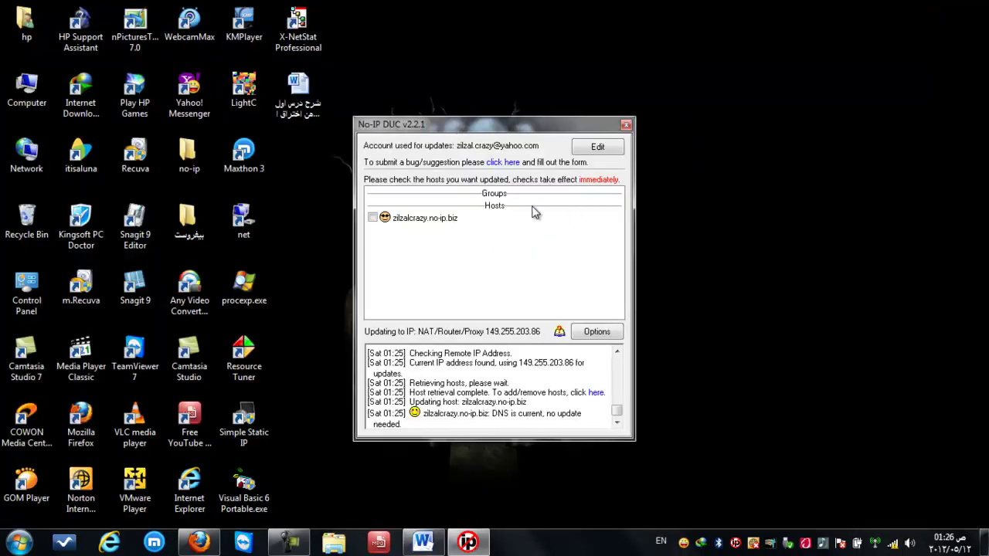
Lower the Connection IP-check interval from 30 to 5 minutes and save the options
click(595, 332)
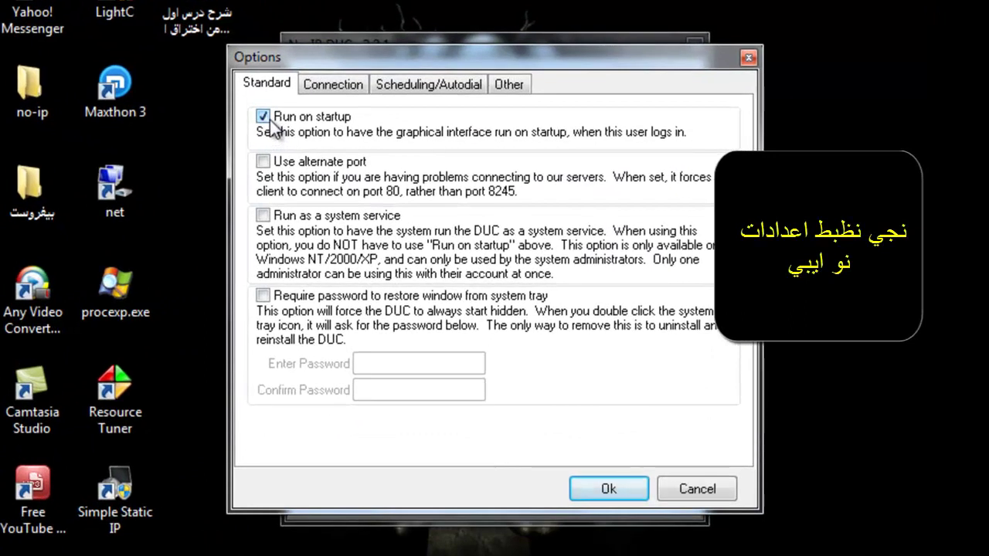
click(313, 84)
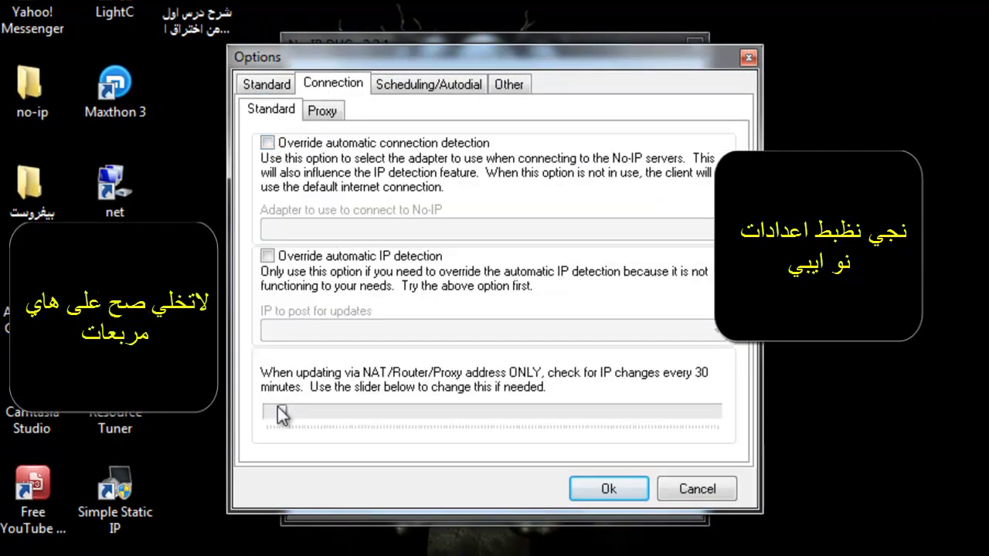
drag(283, 412, 269, 413)
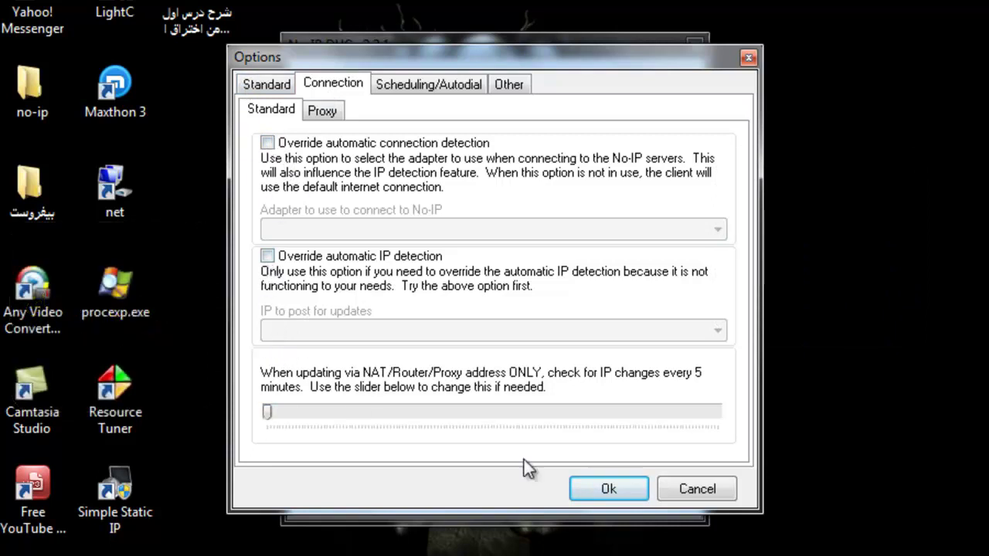
click(589, 487)
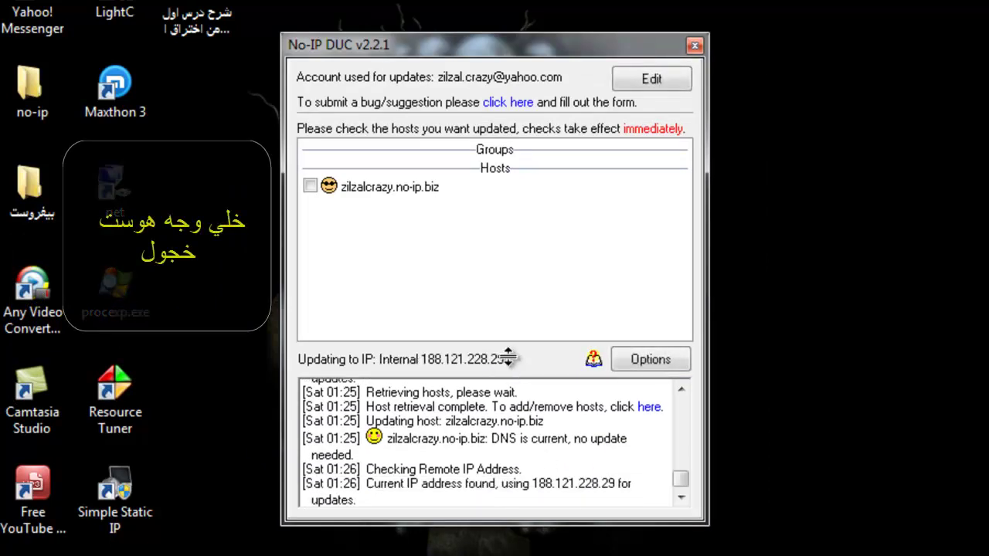
Tick zilzalcrazy.no-ip.biz in the Hosts list so it updates with the current IP
click(310, 187)
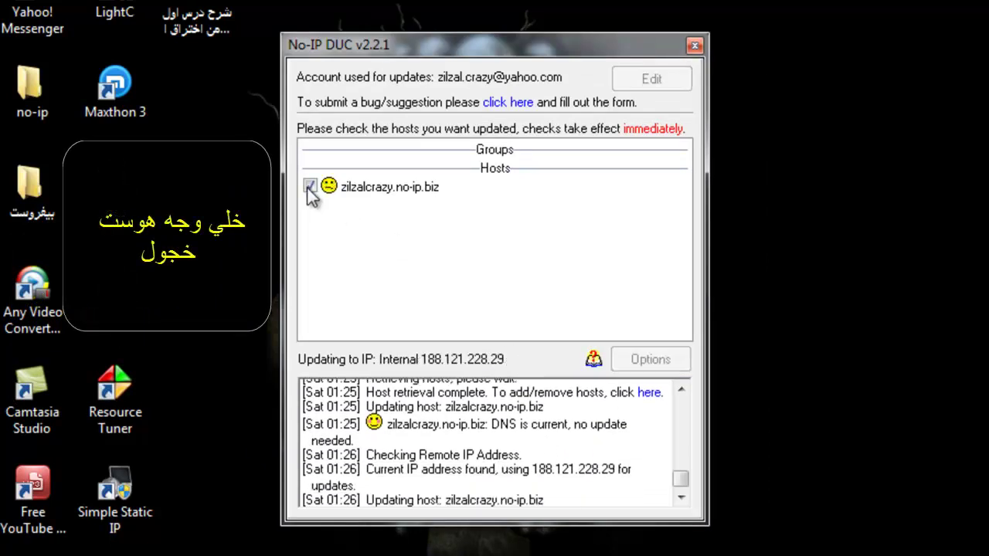
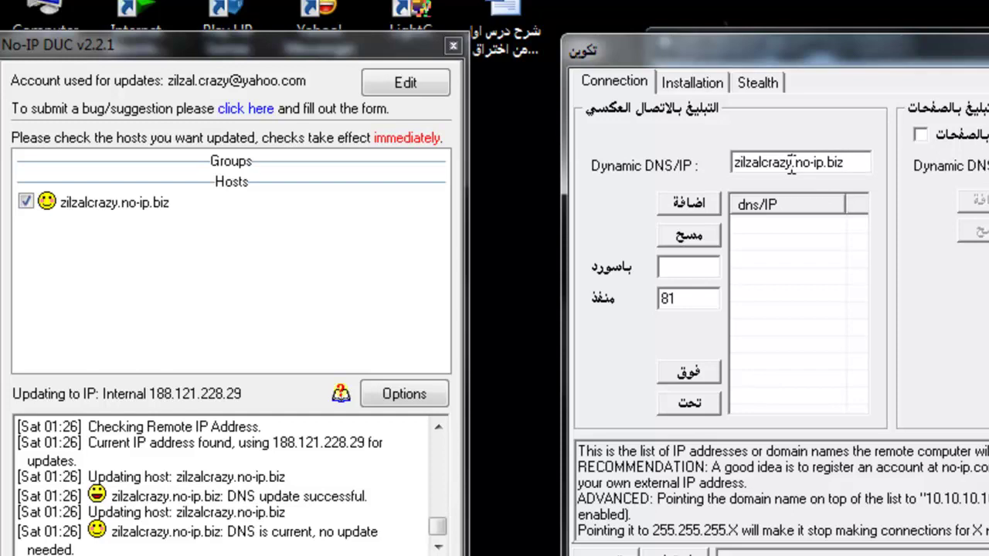
drag(791, 169, 734, 165)
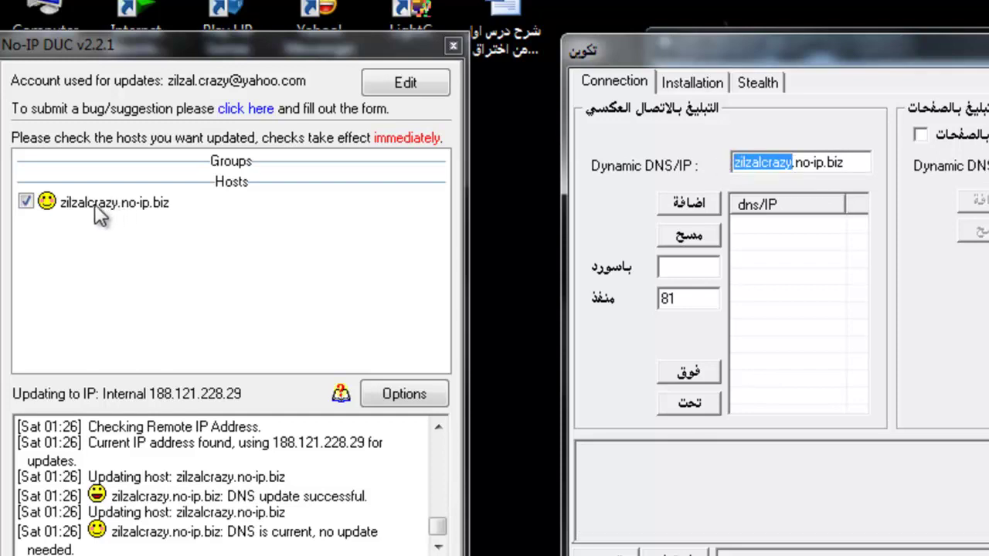
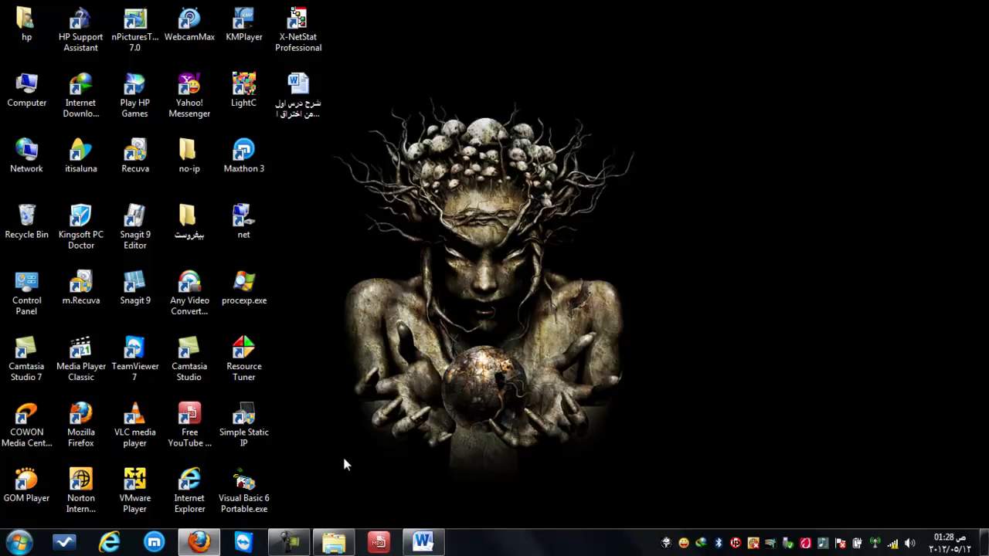
Close the No-IP activation and Yahoo Mail tabs, leaving only the Malbox URL submission page
click(199, 543)
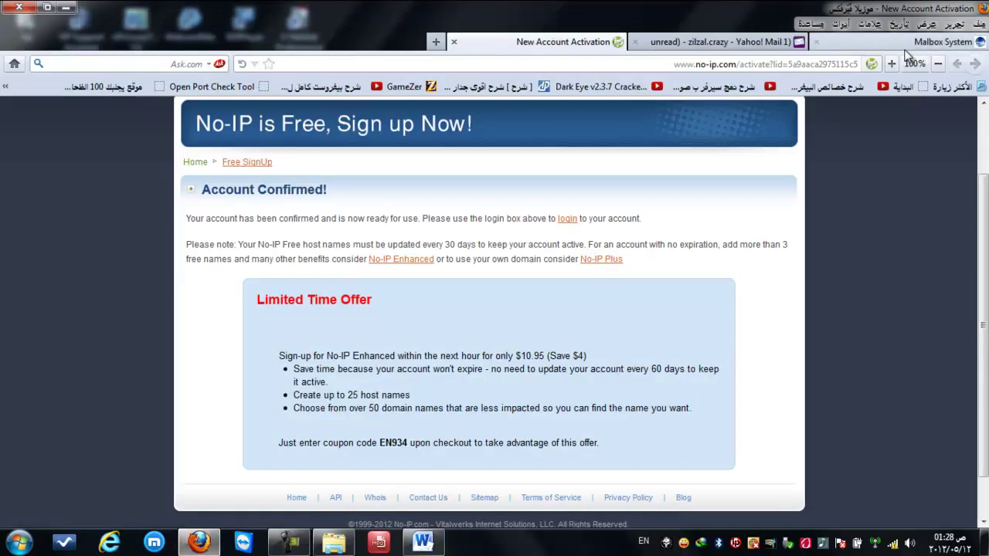
click(453, 43)
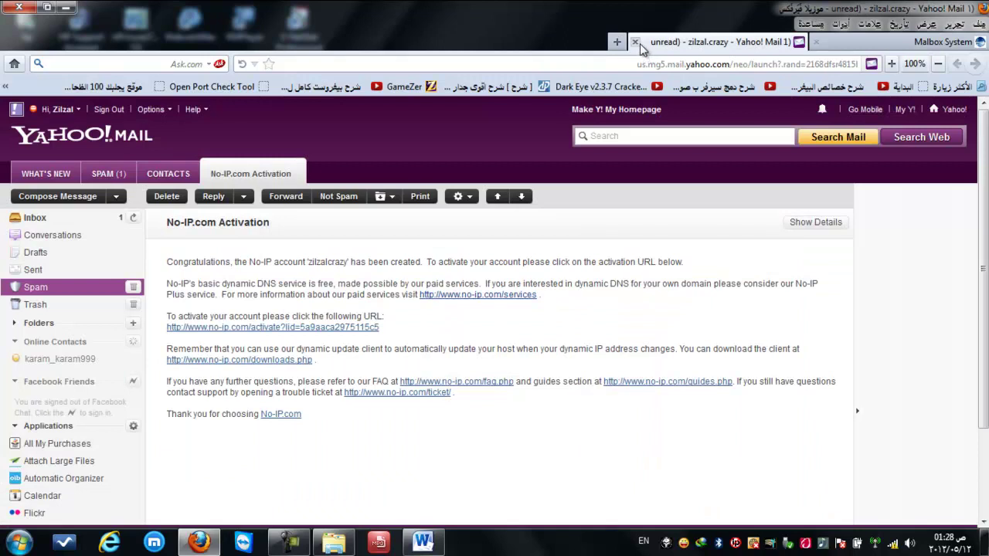
click(636, 43)
click(312, 301)
click(767, 65)
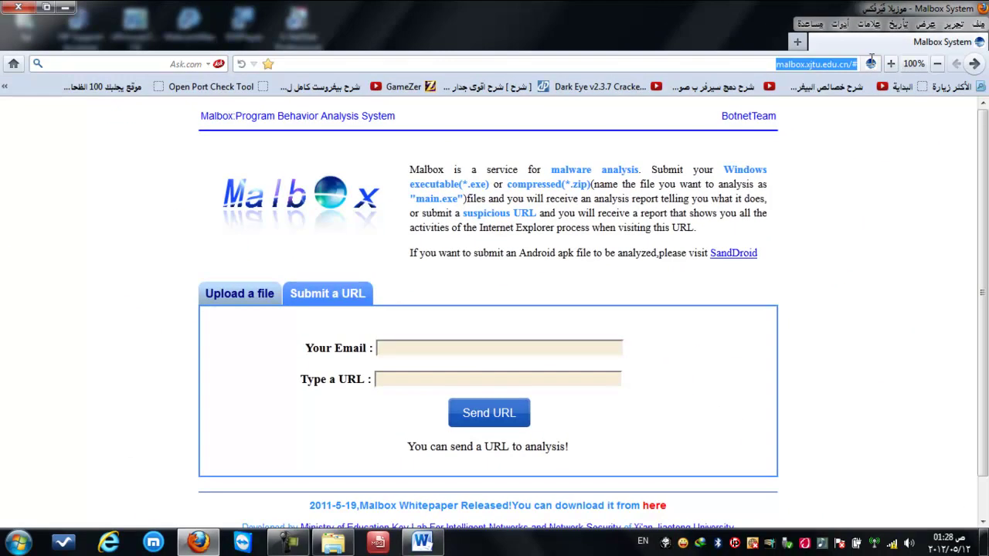
On the Upload a file form, enter the e-mail address and browse for server.exe
click(238, 294)
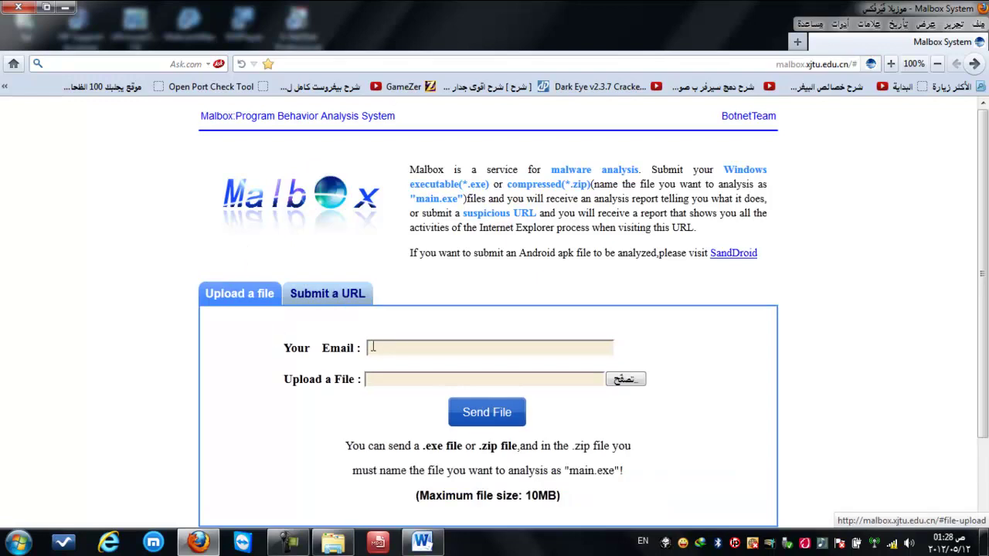
click(402, 347)
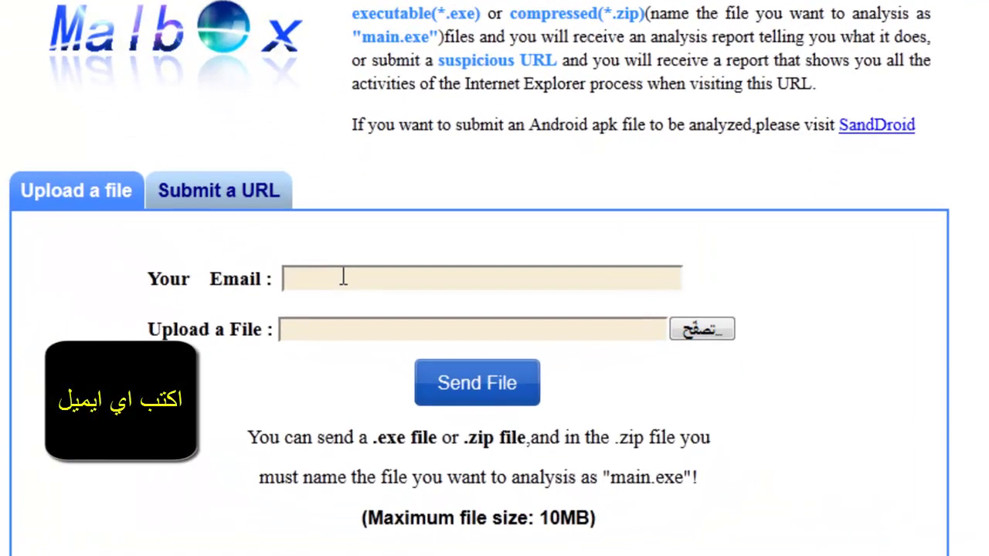
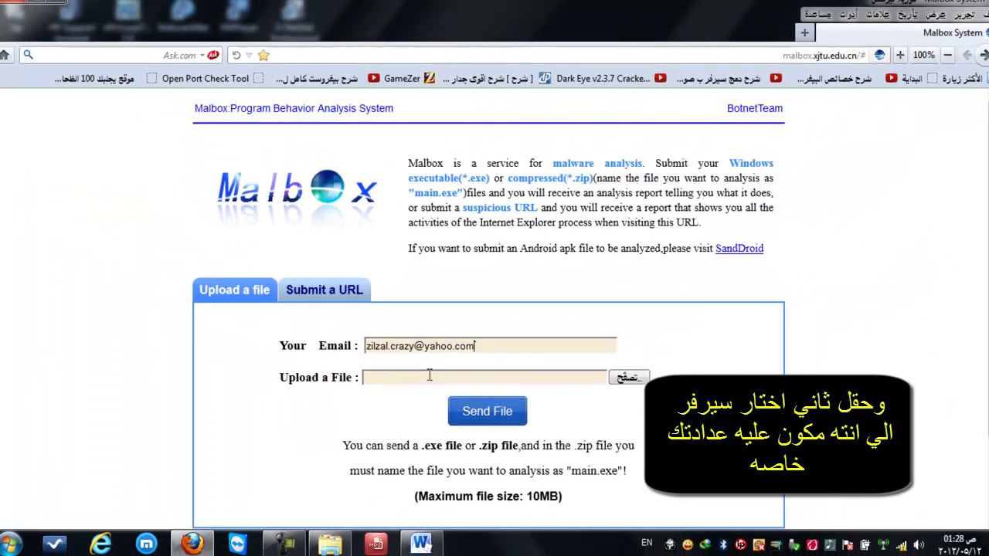
click(385, 333)
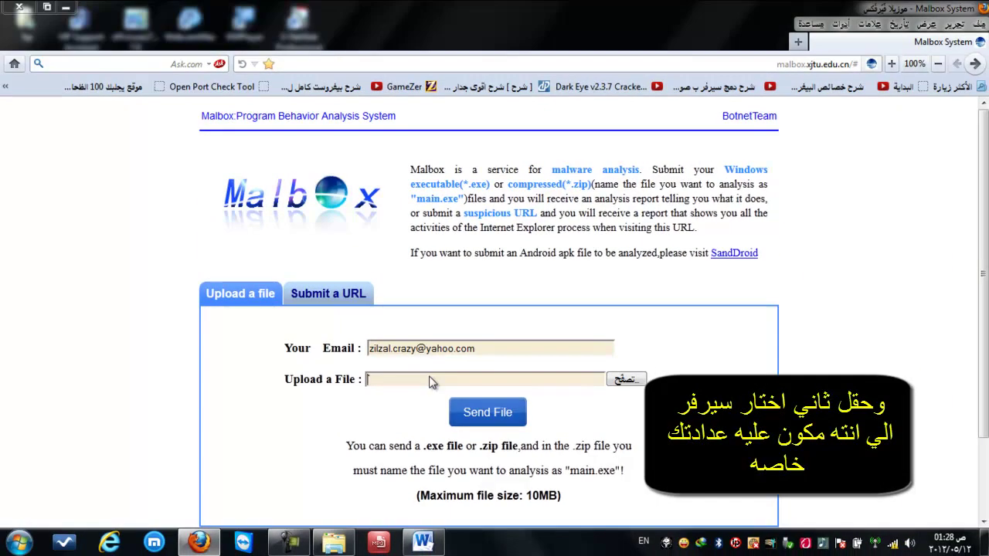
click(430, 382)
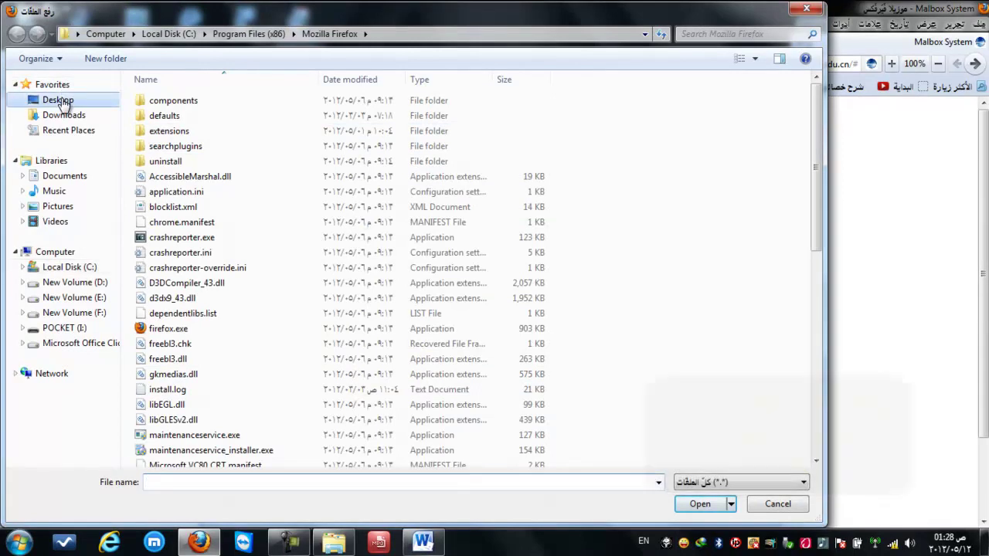
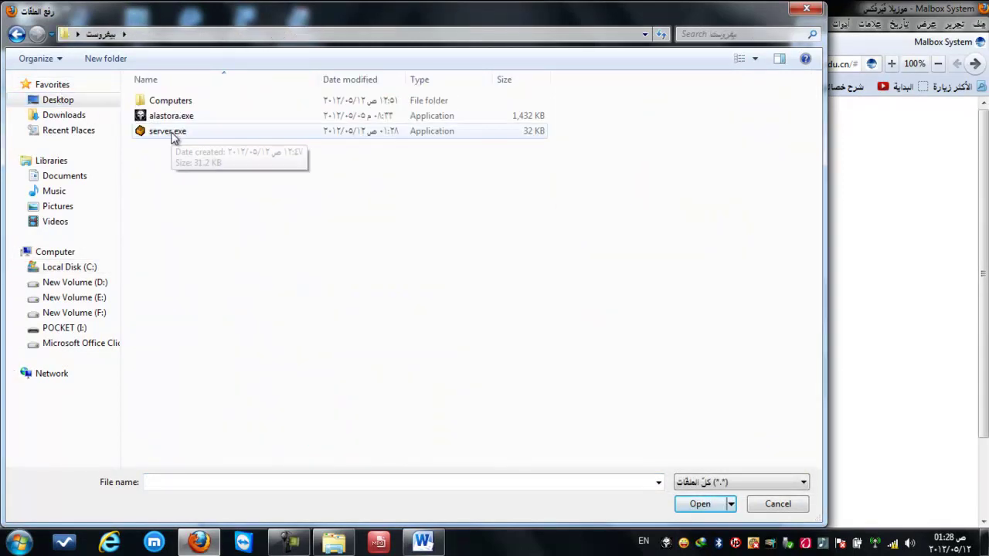
Attach server.exe in the file dialog and send it to Malbox for analysis
double_click(172, 132)
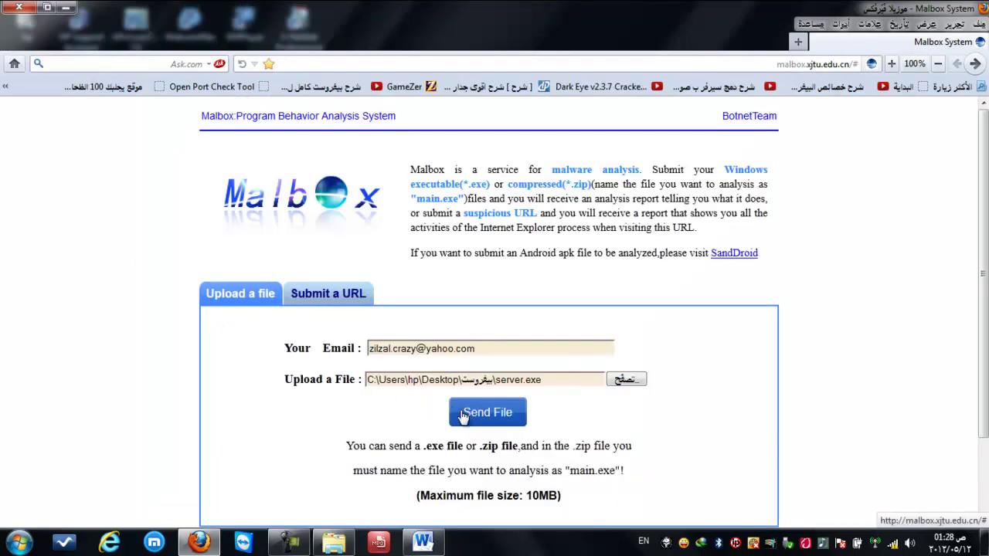
click(464, 416)
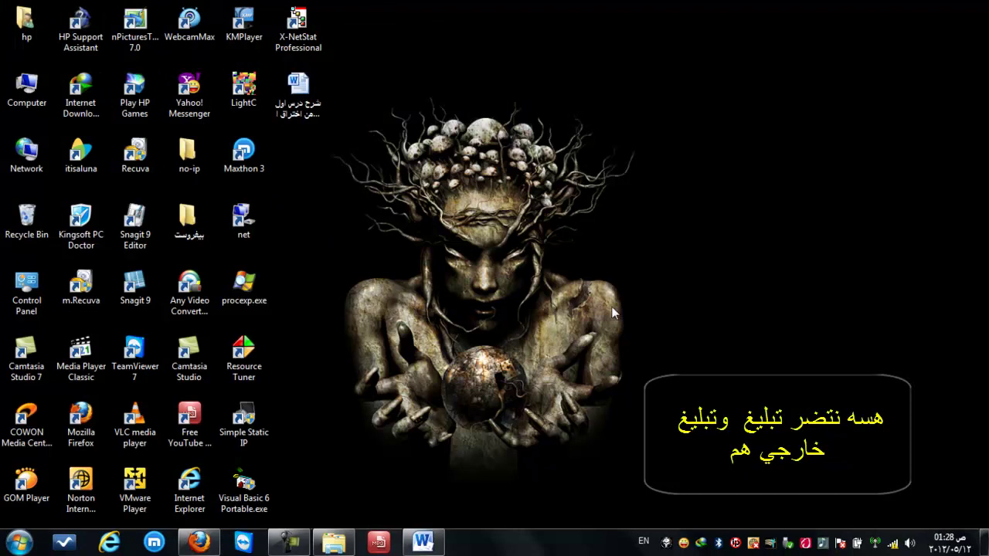
Refresh the Windows desktop from its right-click context menu
right_click(781, 209)
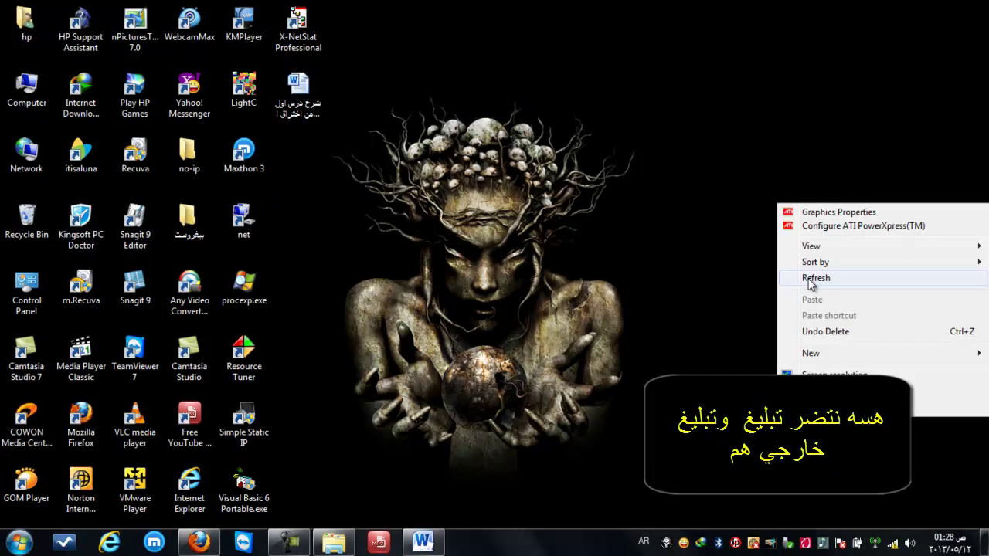
click(815, 278)
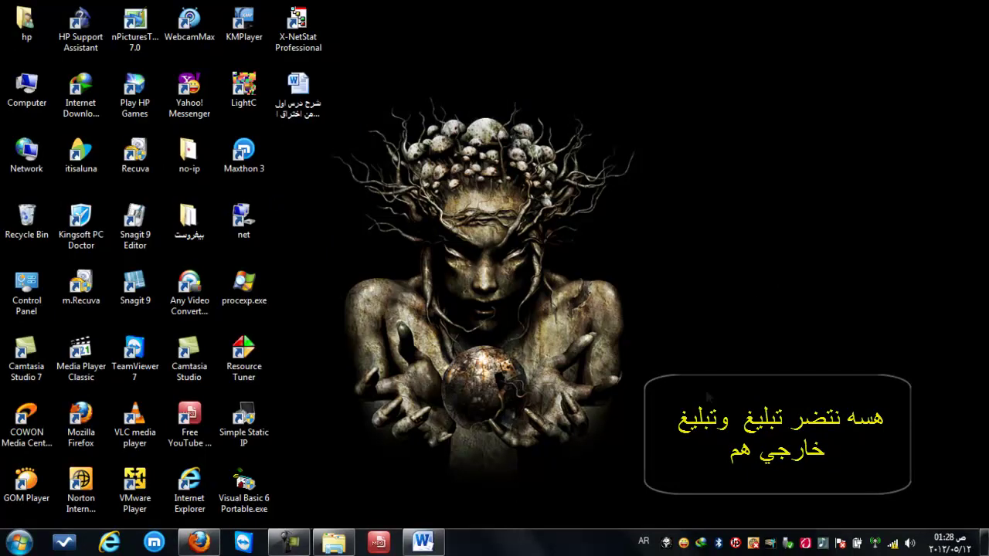
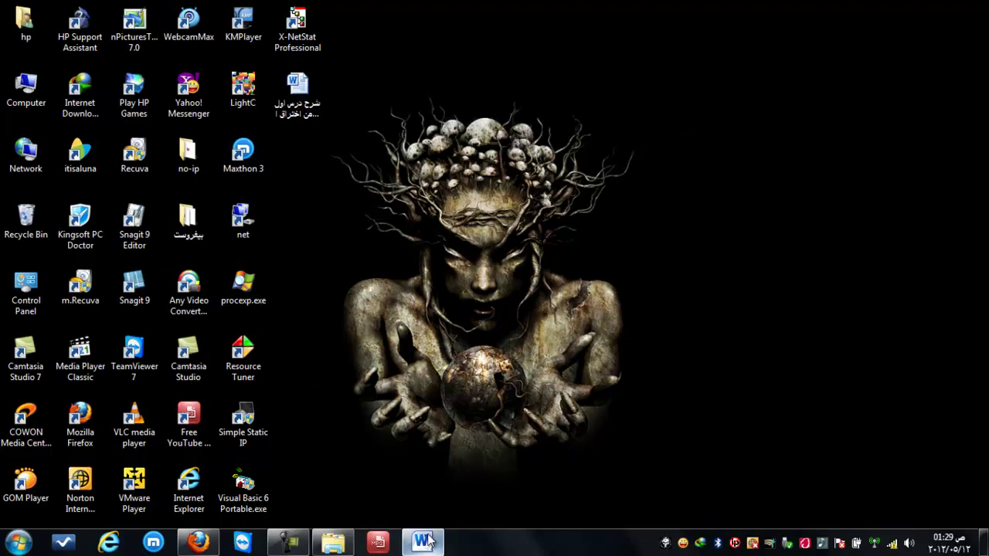
Restore the Arabic lesson notes document and scroll down to its dedication and closing lines
click(423, 542)
drag(831, 193, 839, 239)
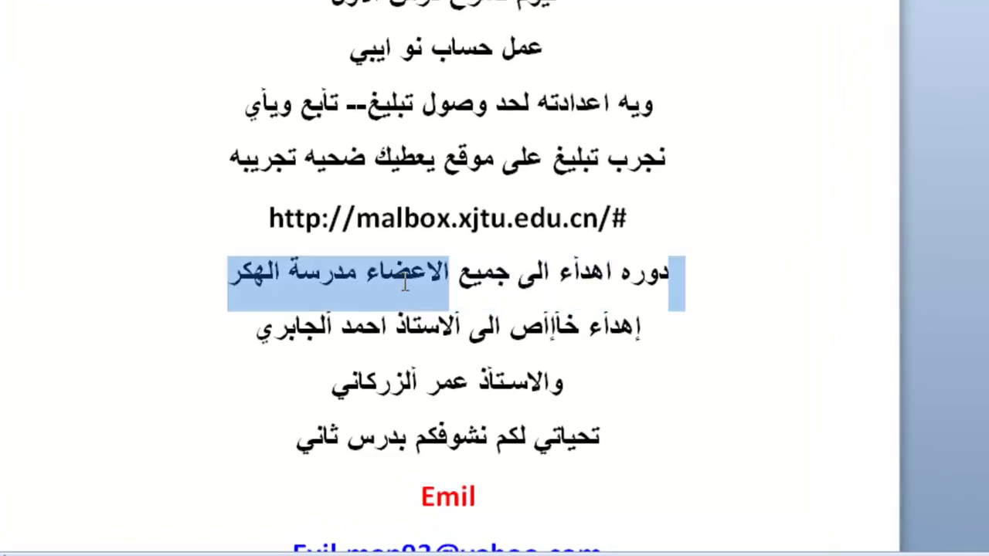